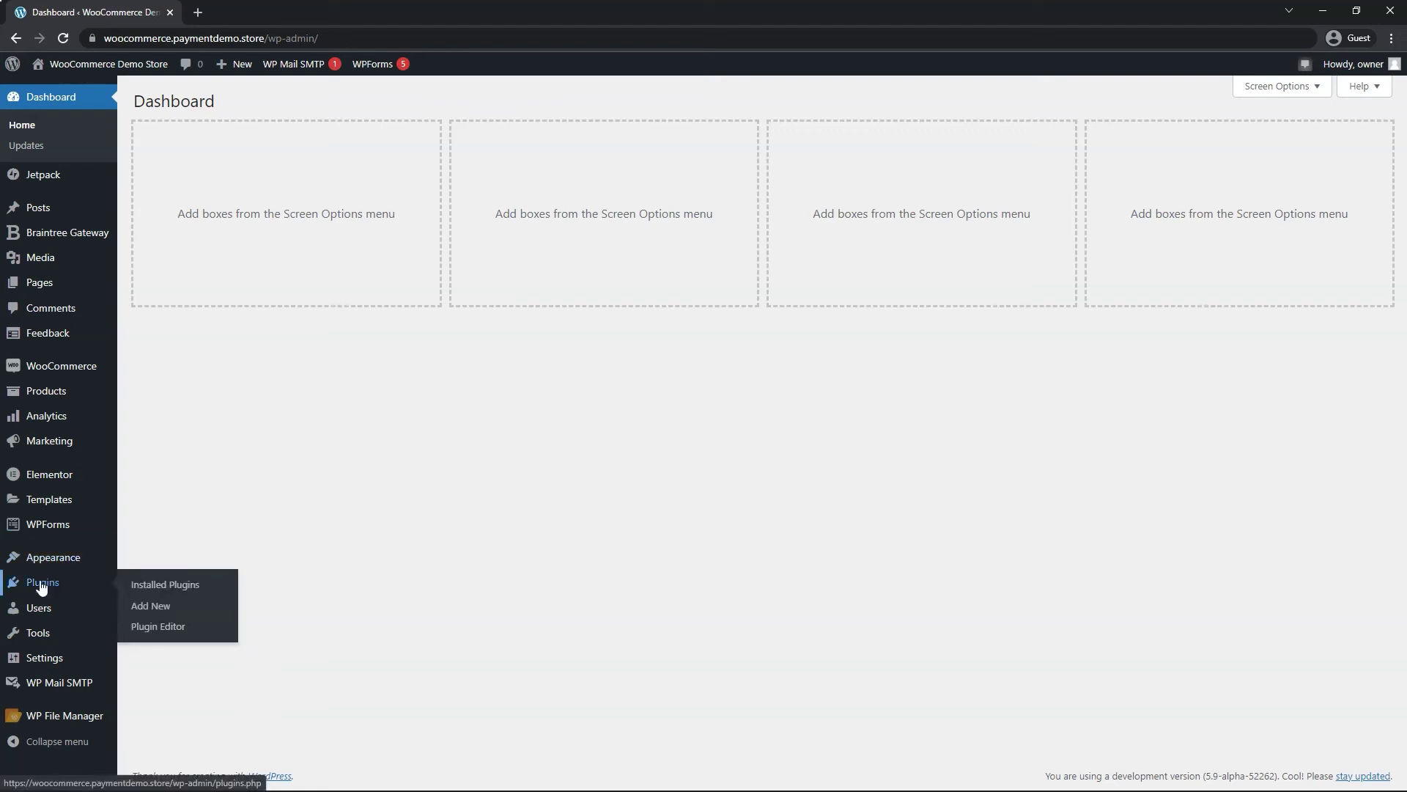
Find 'woocommerce paypal payments' in the plugin directory, then install and activate WooCommerce PayPal Payments 1.6.2.
{"action": "left_click", "coordinate": [158, 612]}
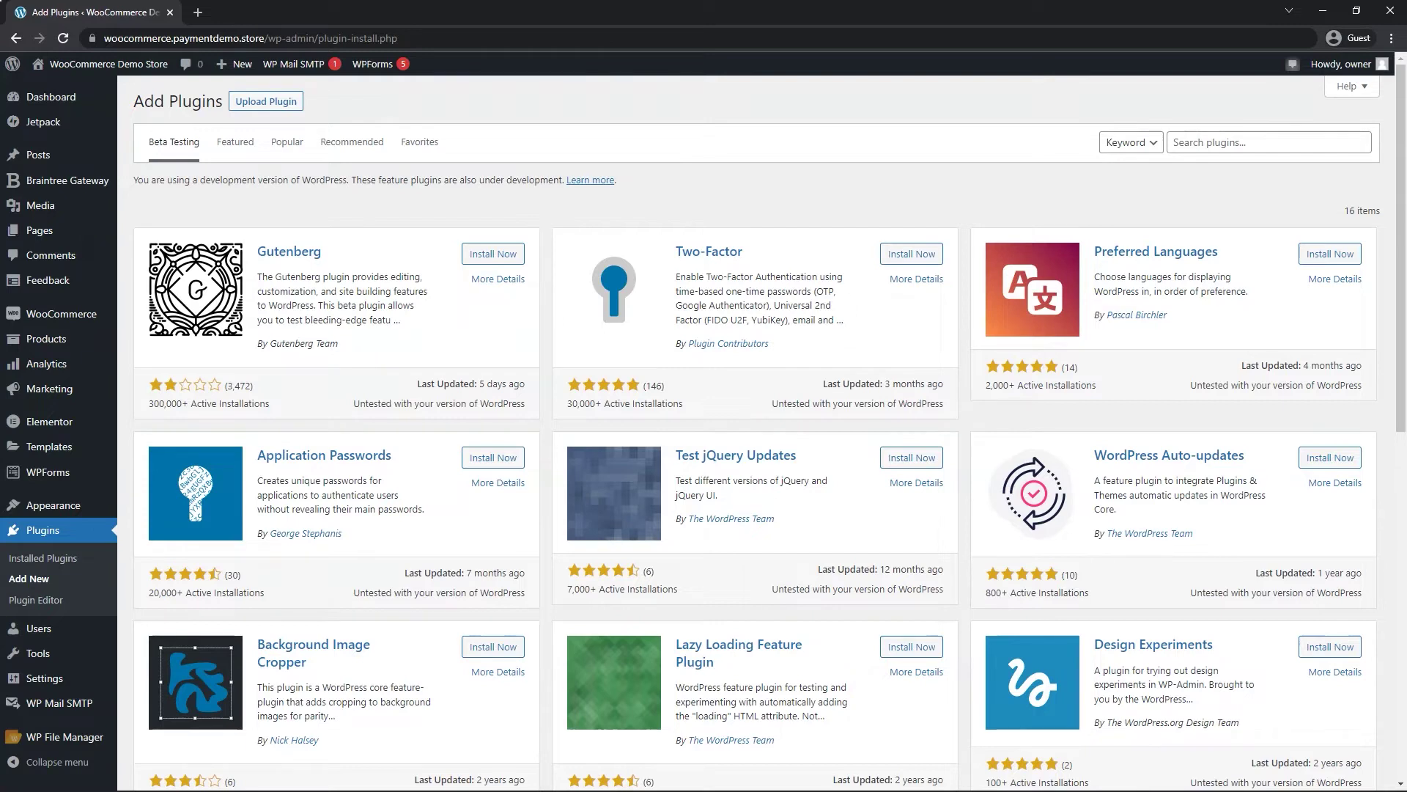
{"action": "left_click", "coordinate": [1250, 142]}
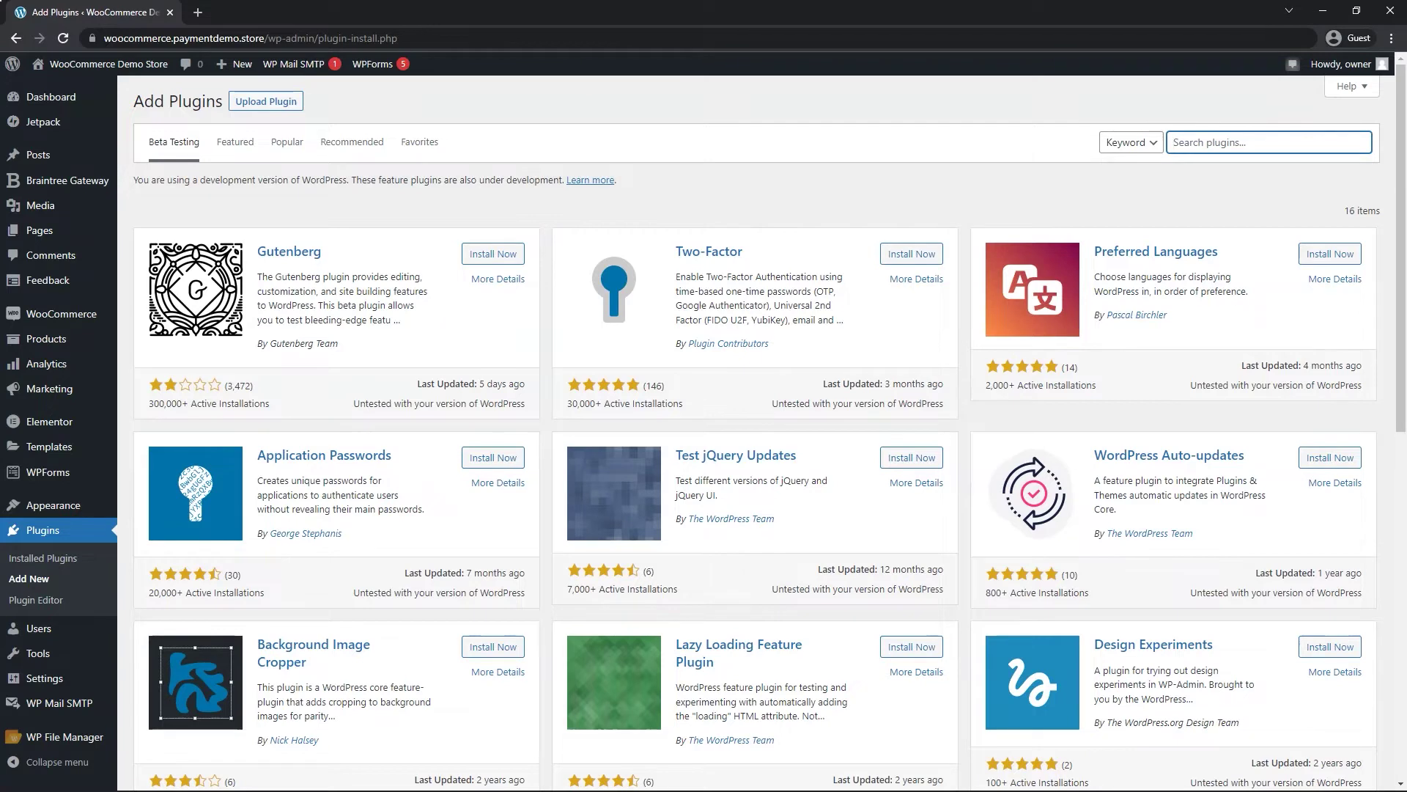
{"action": "type", "text": "woocommerce paypal payments"}
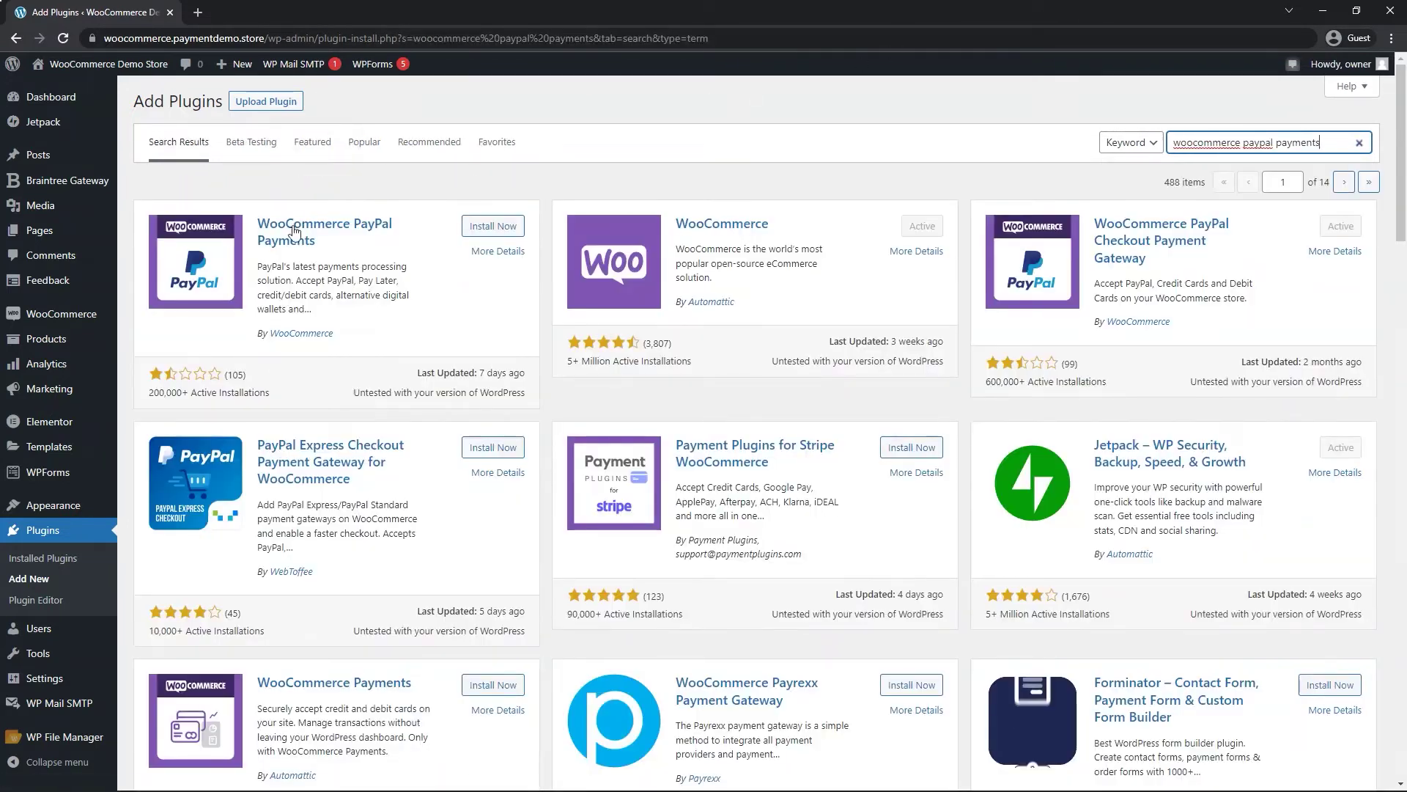
{"action": "left_click", "coordinate": [503, 229]}
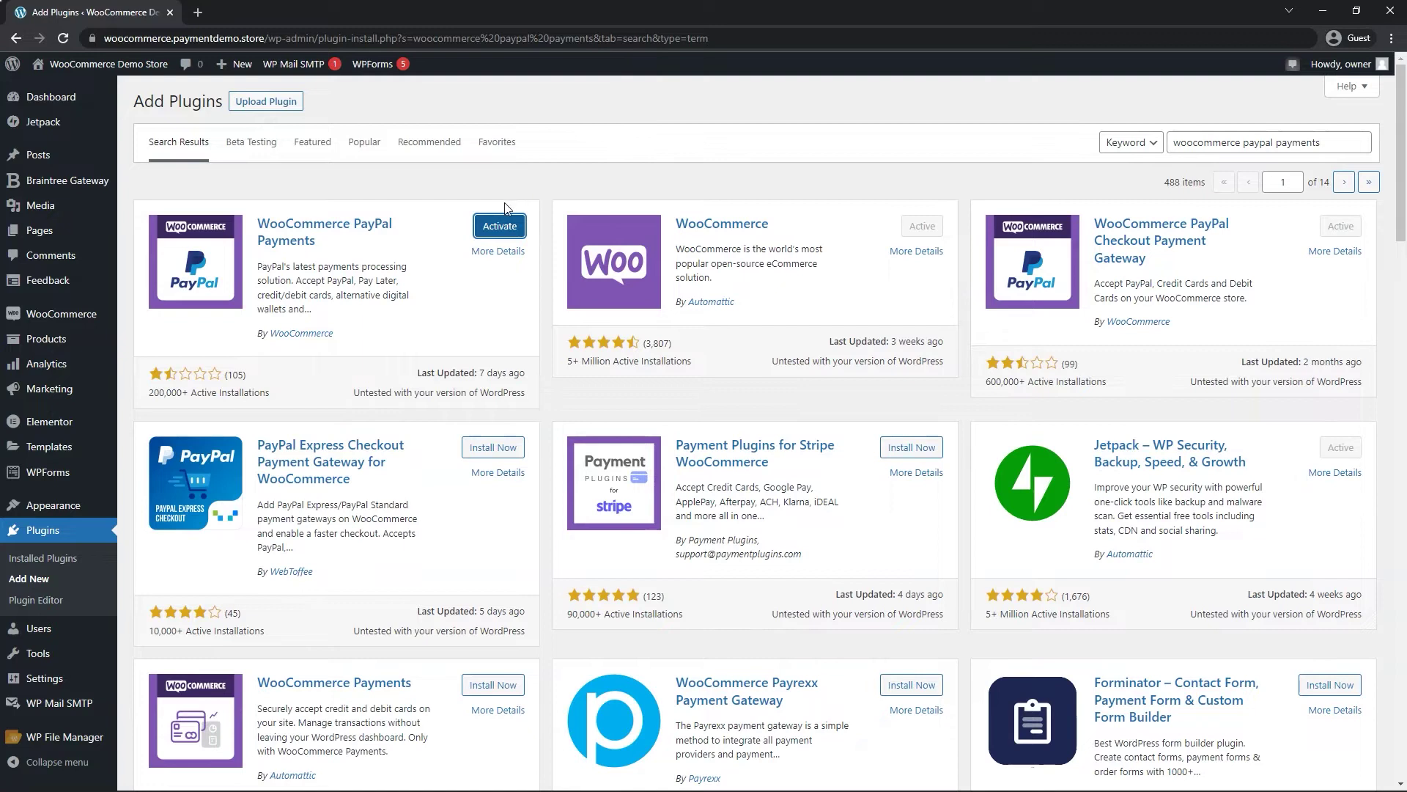
{"action": "left_click", "coordinate": [499, 227]}
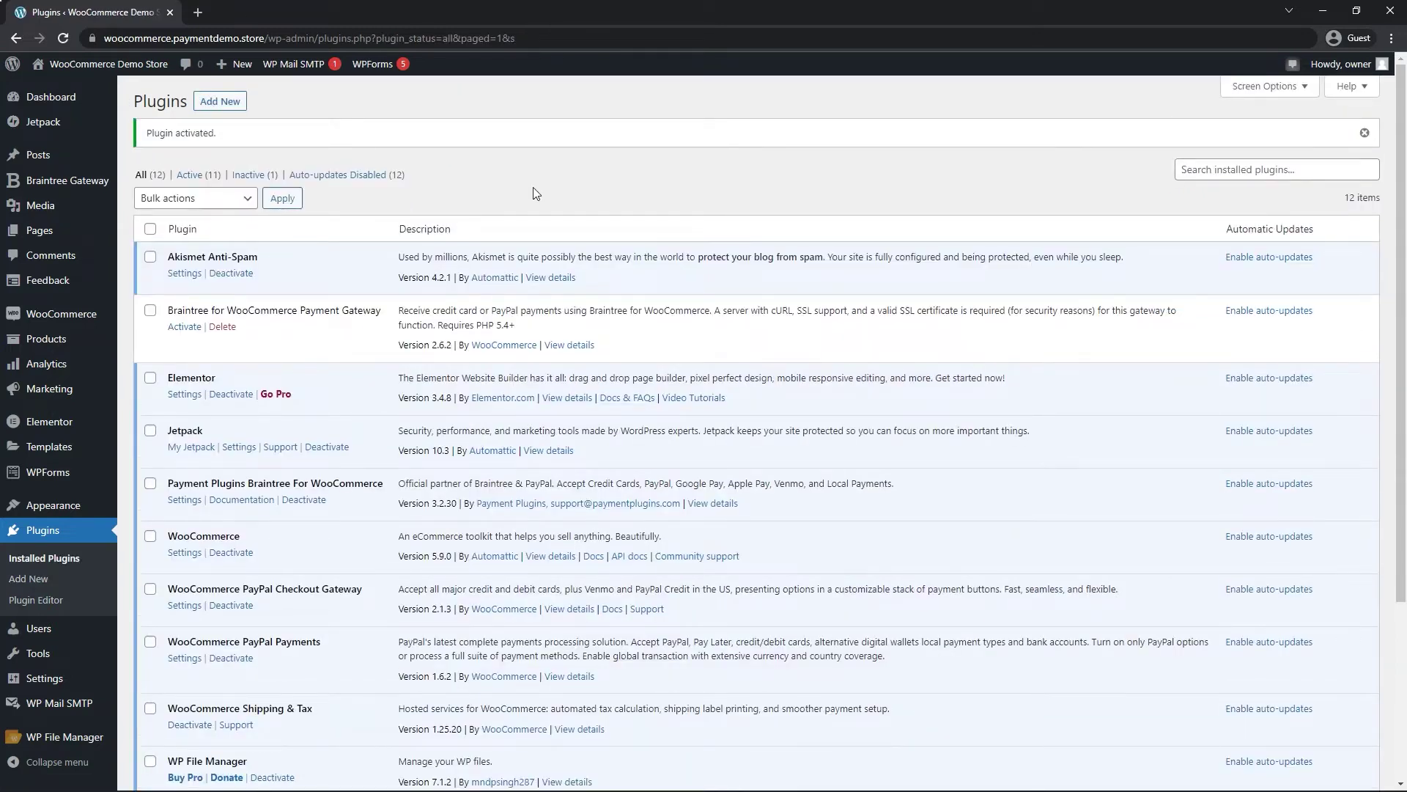
Show the WooCommerce Settings Payments tab, scrolled down to the PayPal and PayPal Card Processing rows.
{"action": "mouse_move", "coordinate": [55, 314]}
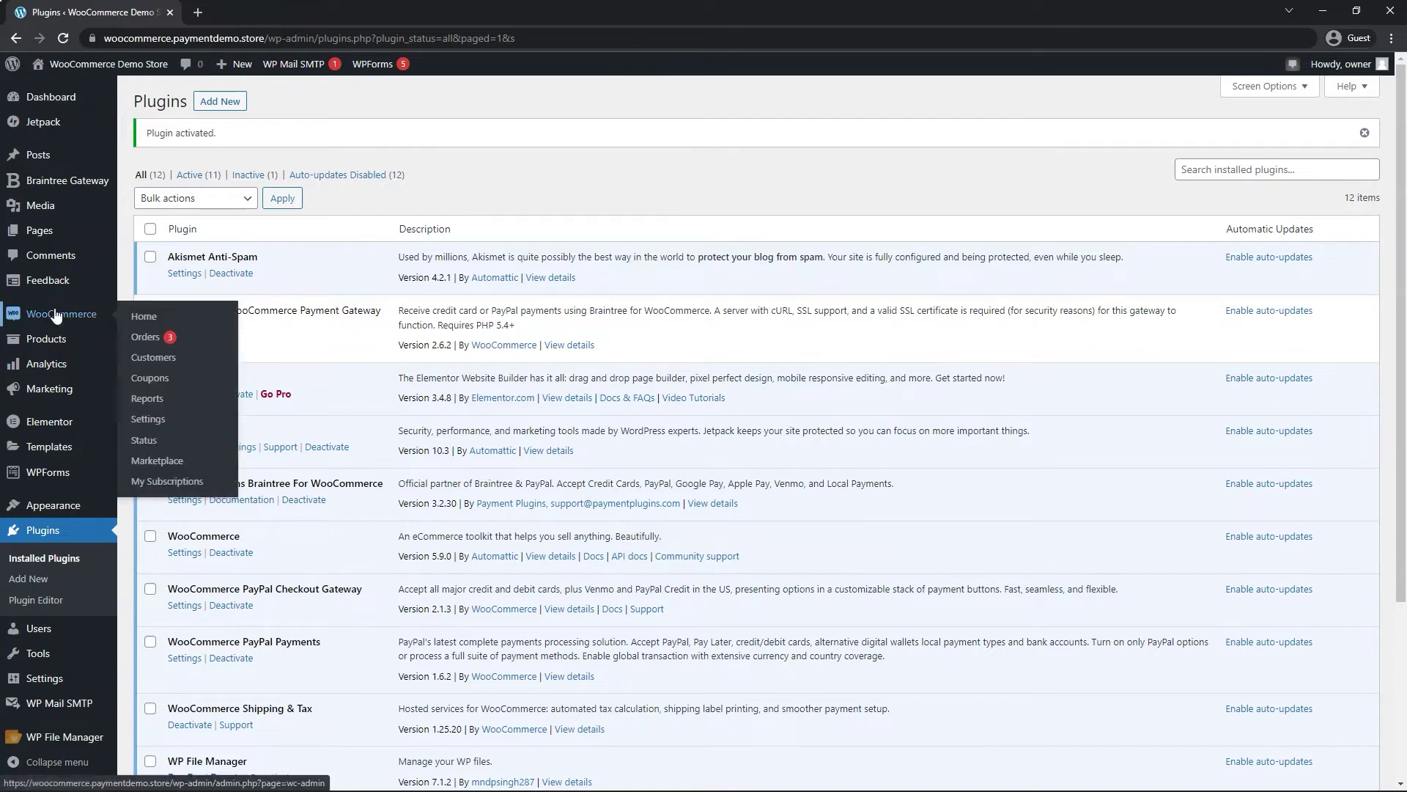
{"action": "left_click", "coordinate": [152, 423]}
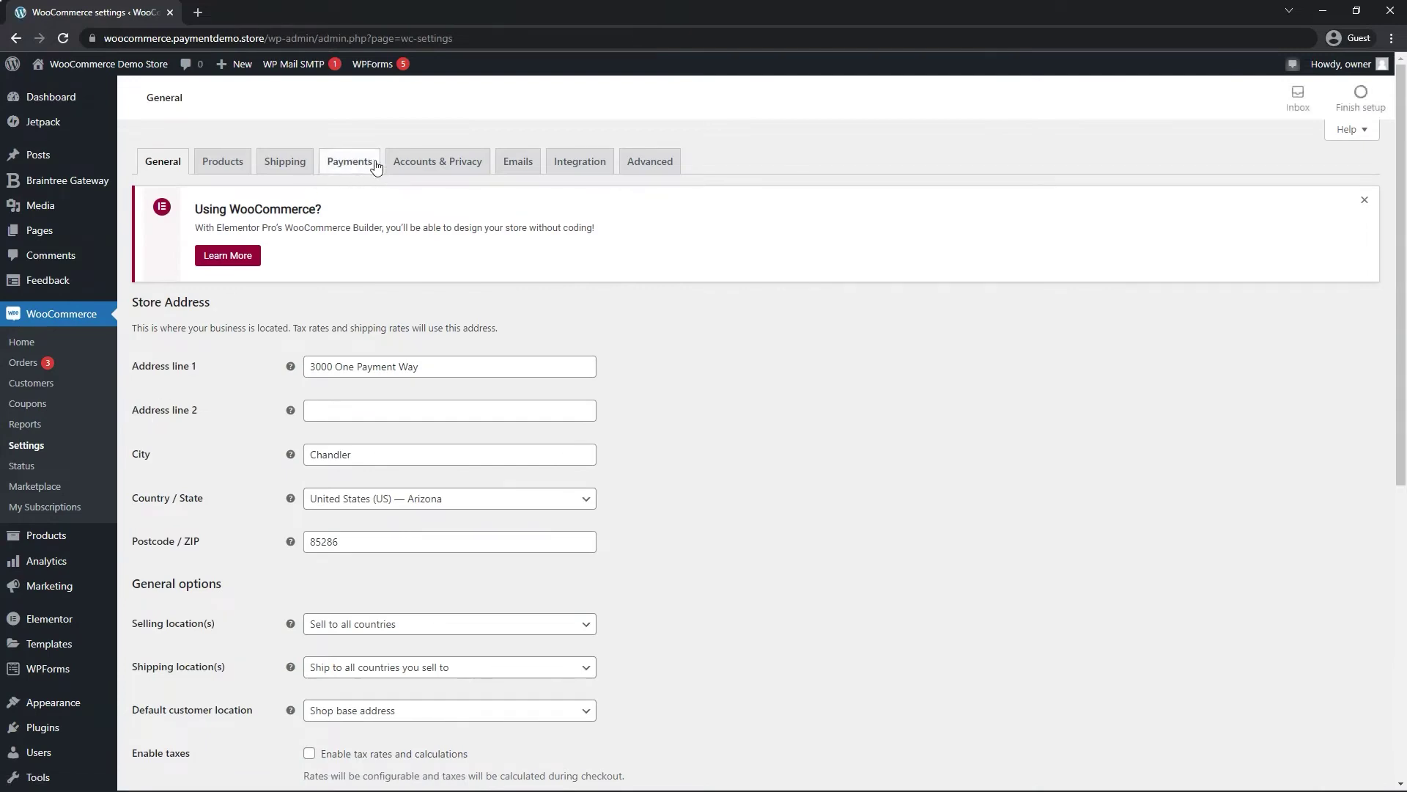
{"action": "left_click", "coordinate": [351, 162]}
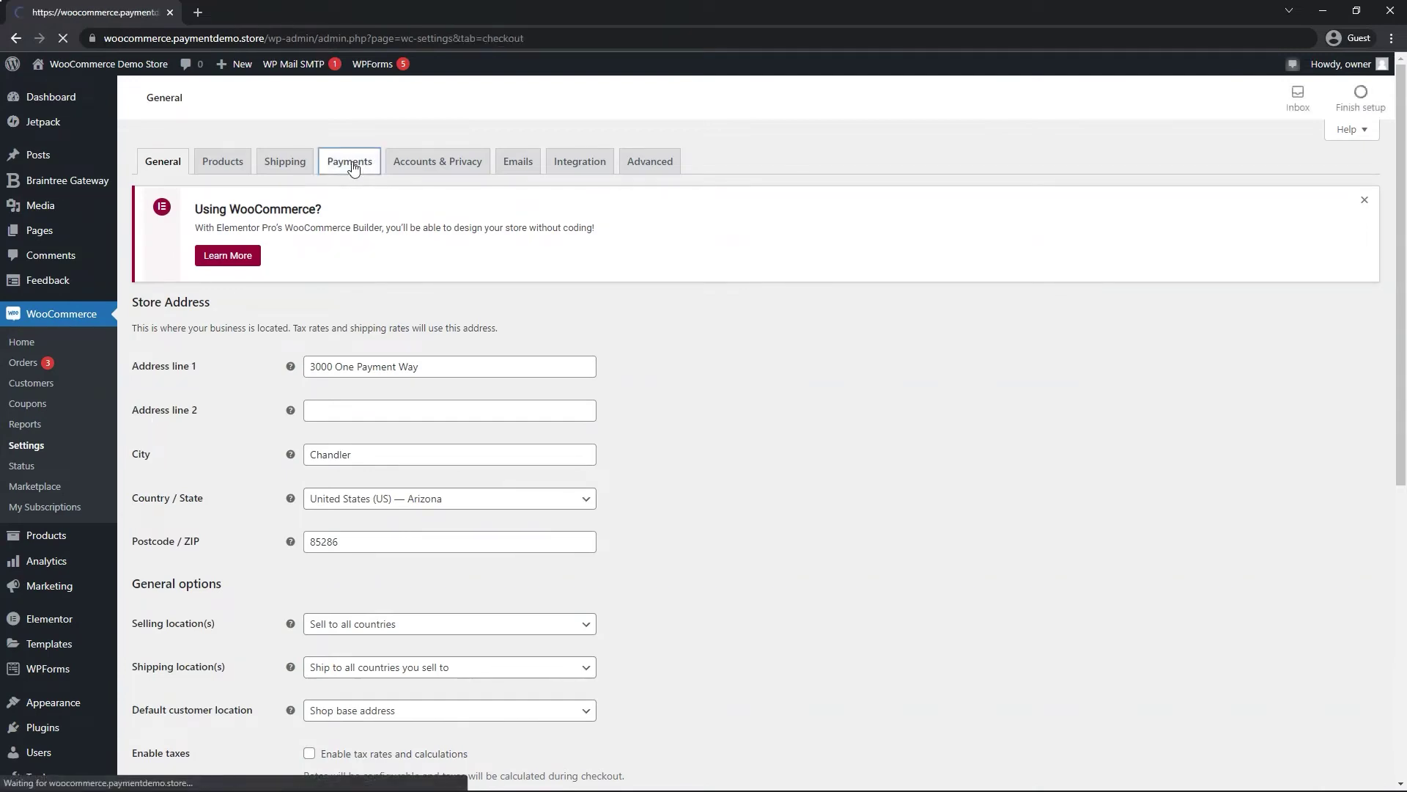
{"action": "scroll", "coordinate": [341, 168], "scroll_direction": "down", "scroll_amount": 2}
{"action": "scroll", "coordinate": [340, 168], "scroll_direction": "down", "scroll_amount": 5}
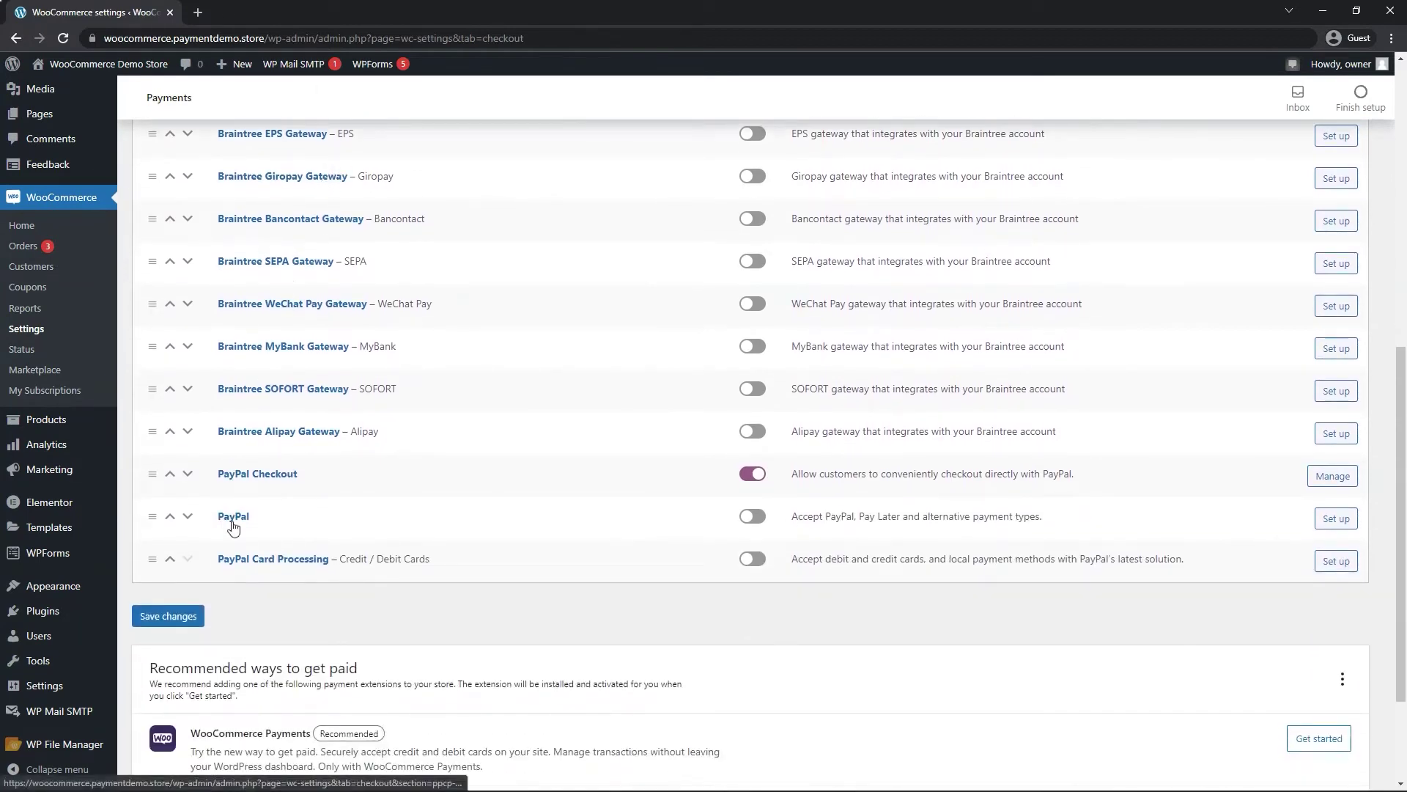
Set up the PayPal gateway with Sandbox left off and start the live Connect to PayPal sign-up.
{"action": "left_click", "coordinate": [1334, 520]}
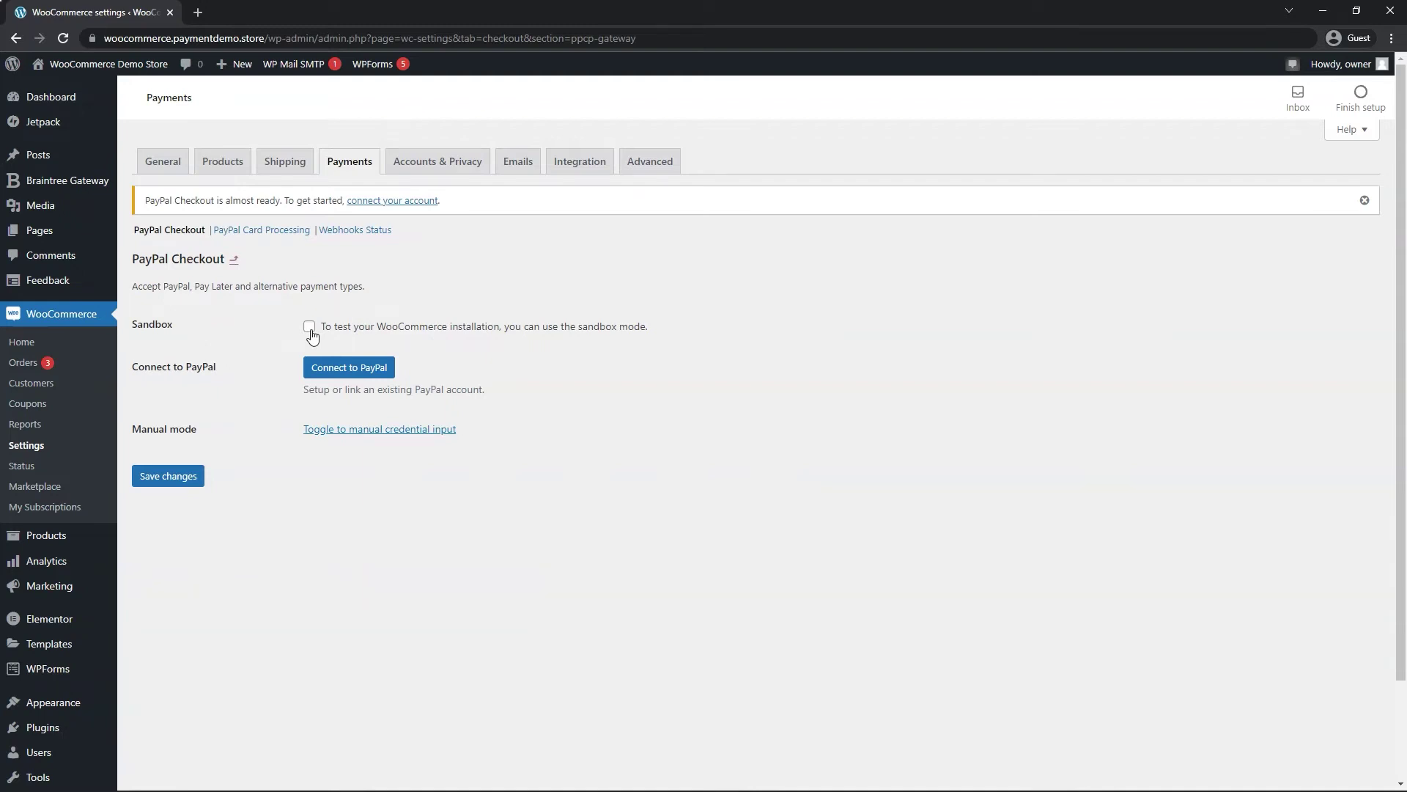
{"action": "left_click", "coordinate": [310, 329]}
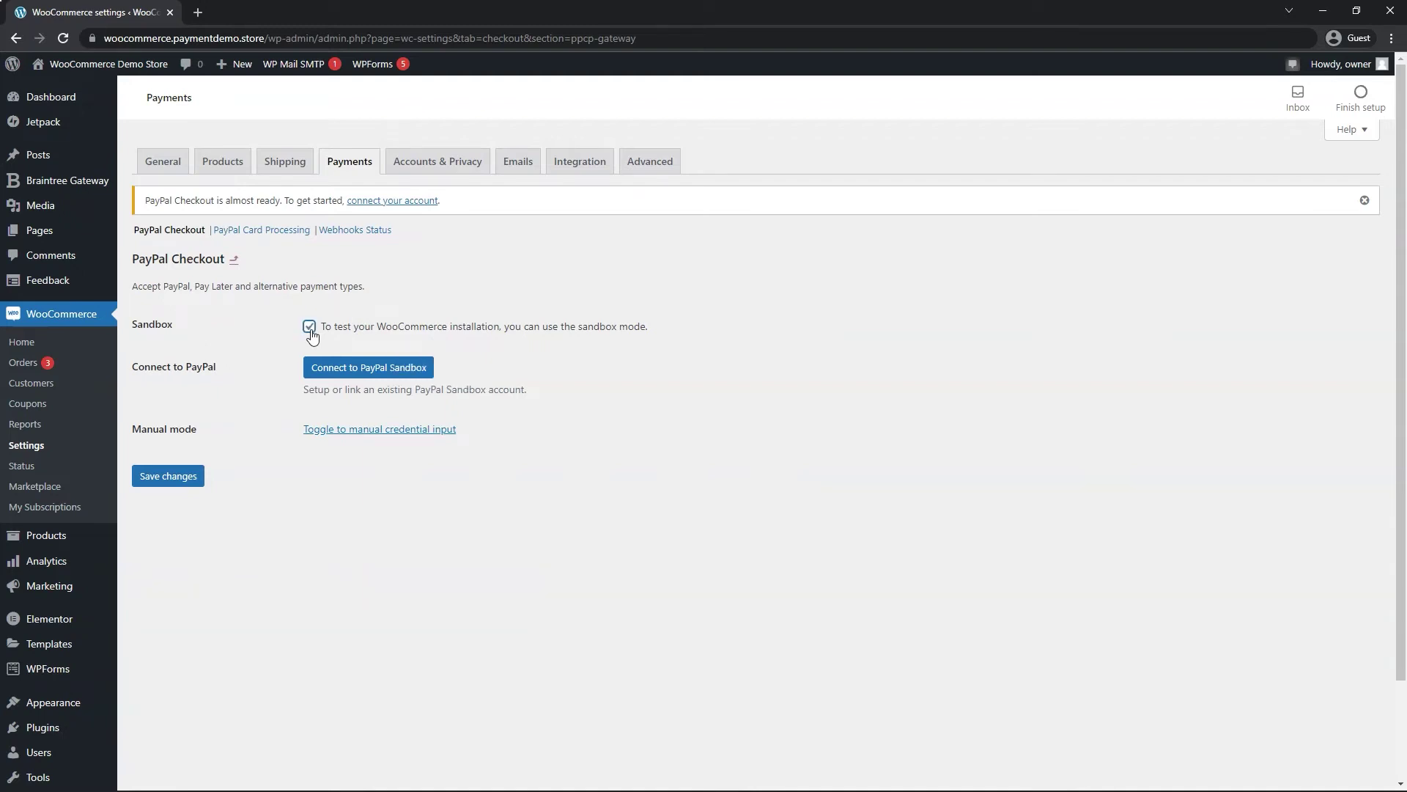
{"action": "left_click", "coordinate": [310, 328]}
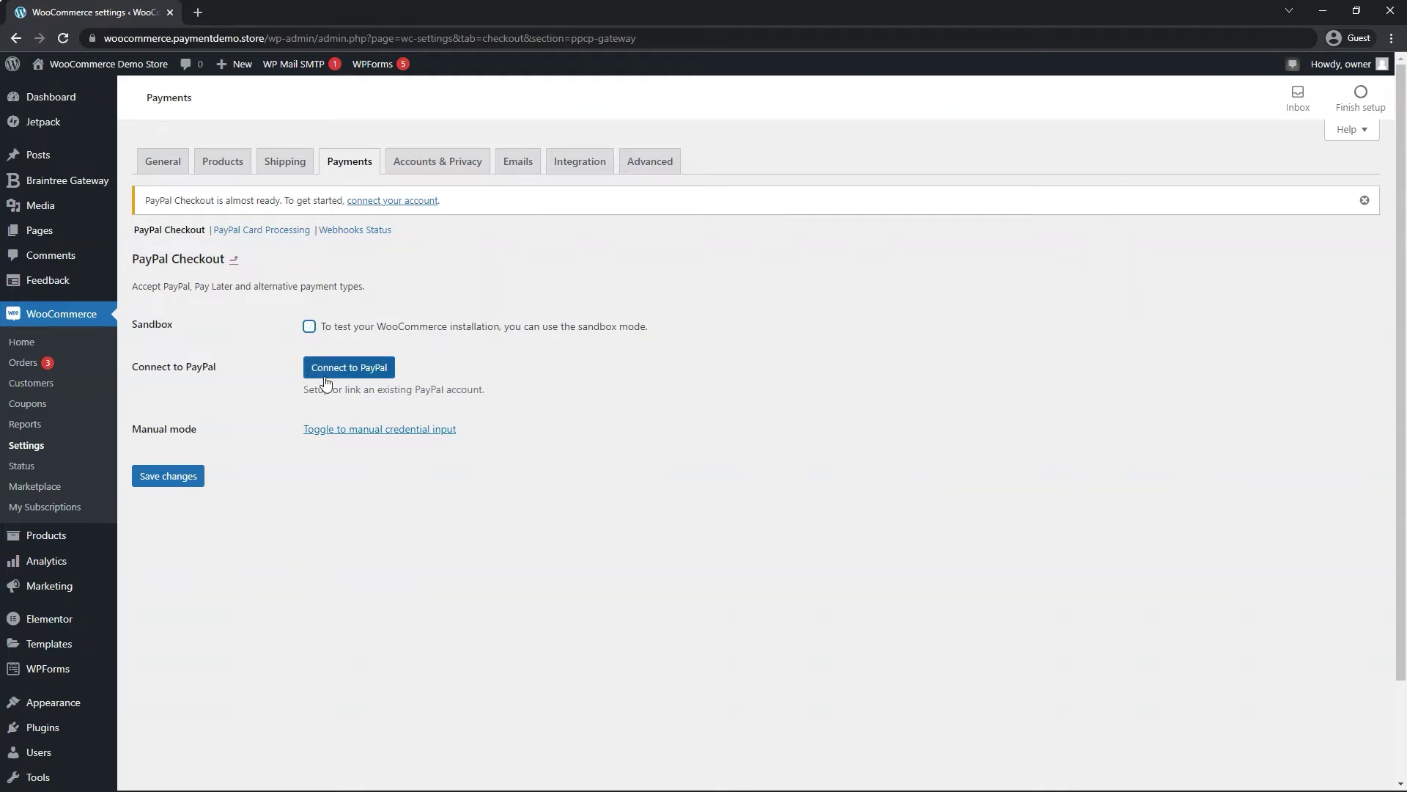
{"action": "left_click", "coordinate": [370, 368]}
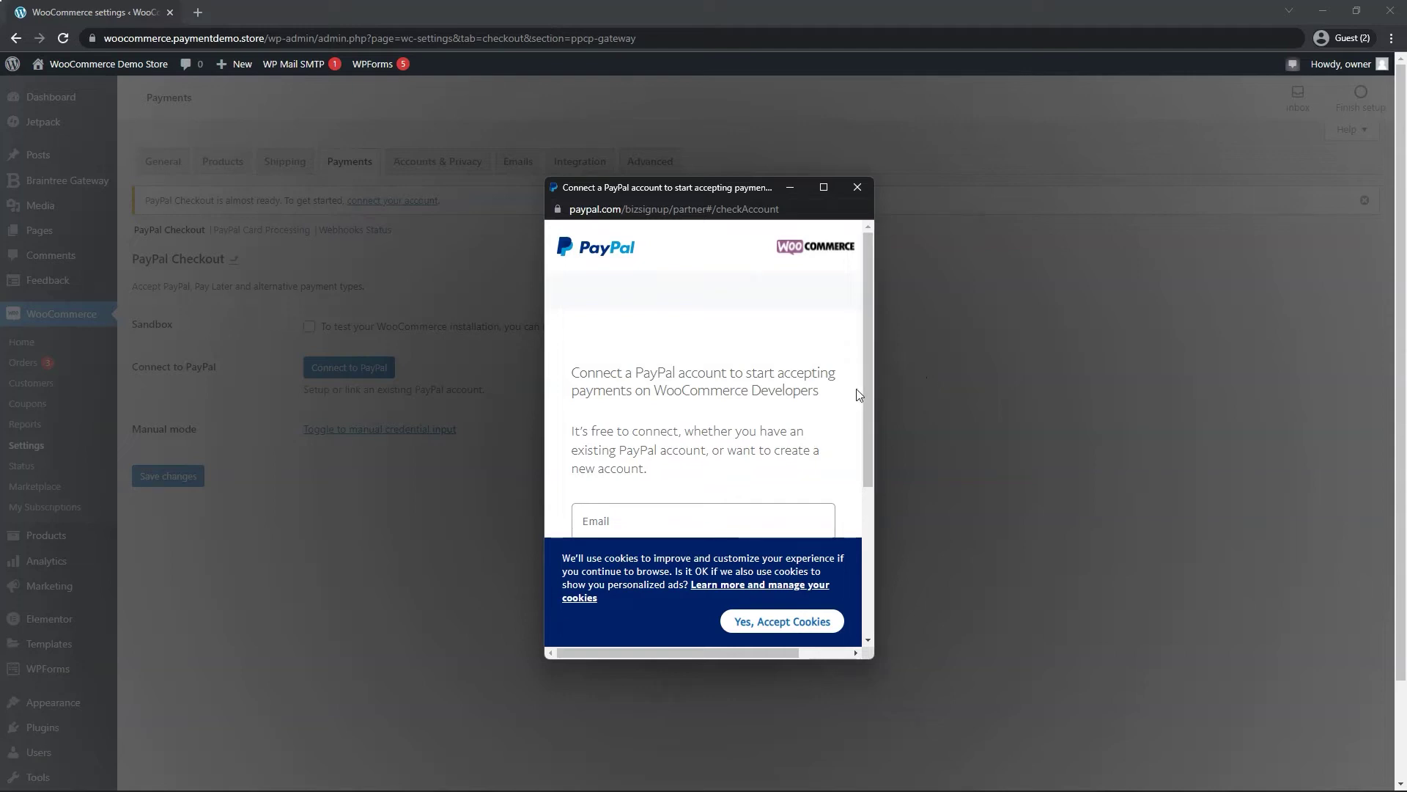
Agree and connect the PayPal account, then return to WooCommerce with live API credentials filled in.
{"action": "scroll", "coordinate": [754, 299], "scroll_direction": "down", "scroll_amount": 2}
{"action": "left_click", "coordinate": [701, 245]}
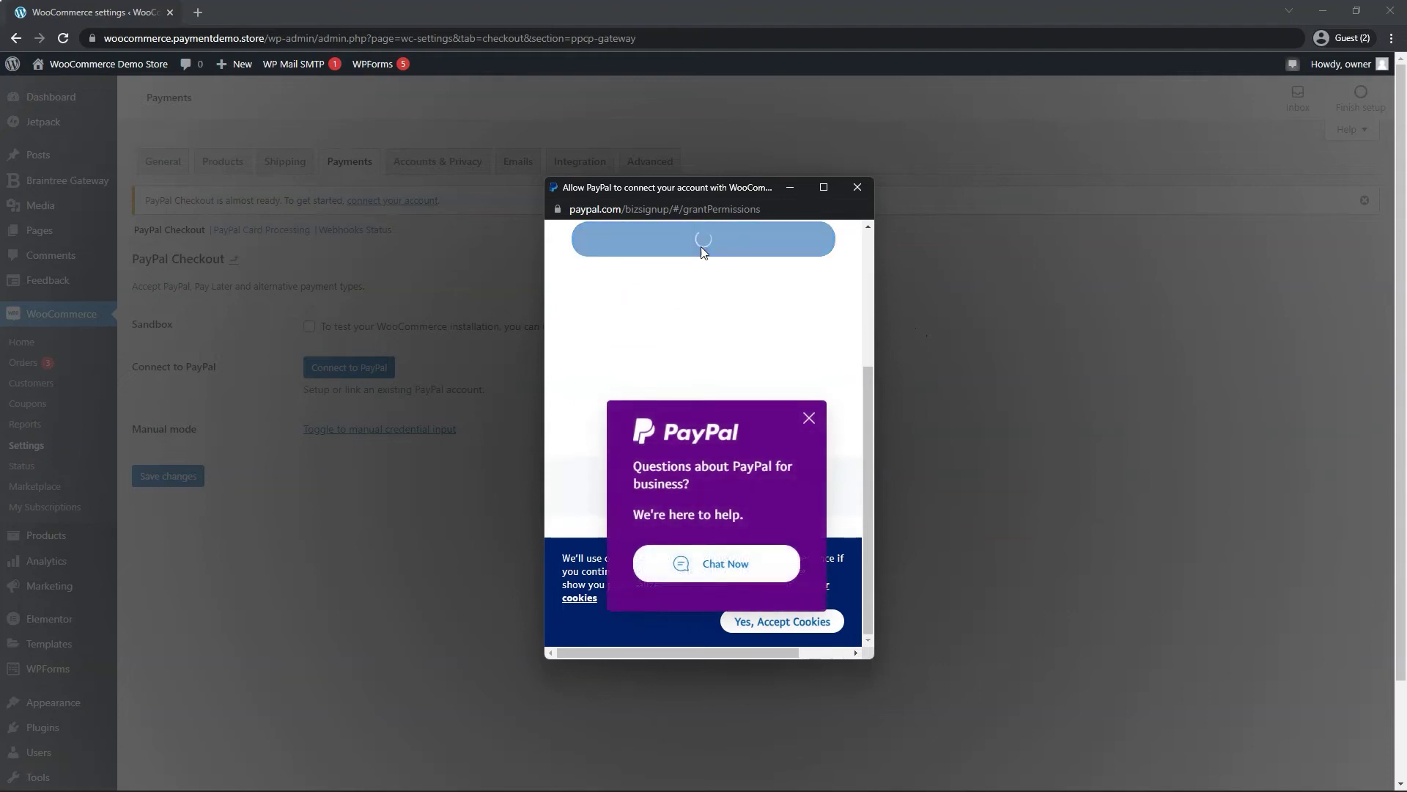
{"action": "scroll", "coordinate": [724, 296], "scroll_direction": "down", "scroll_amount": 1}
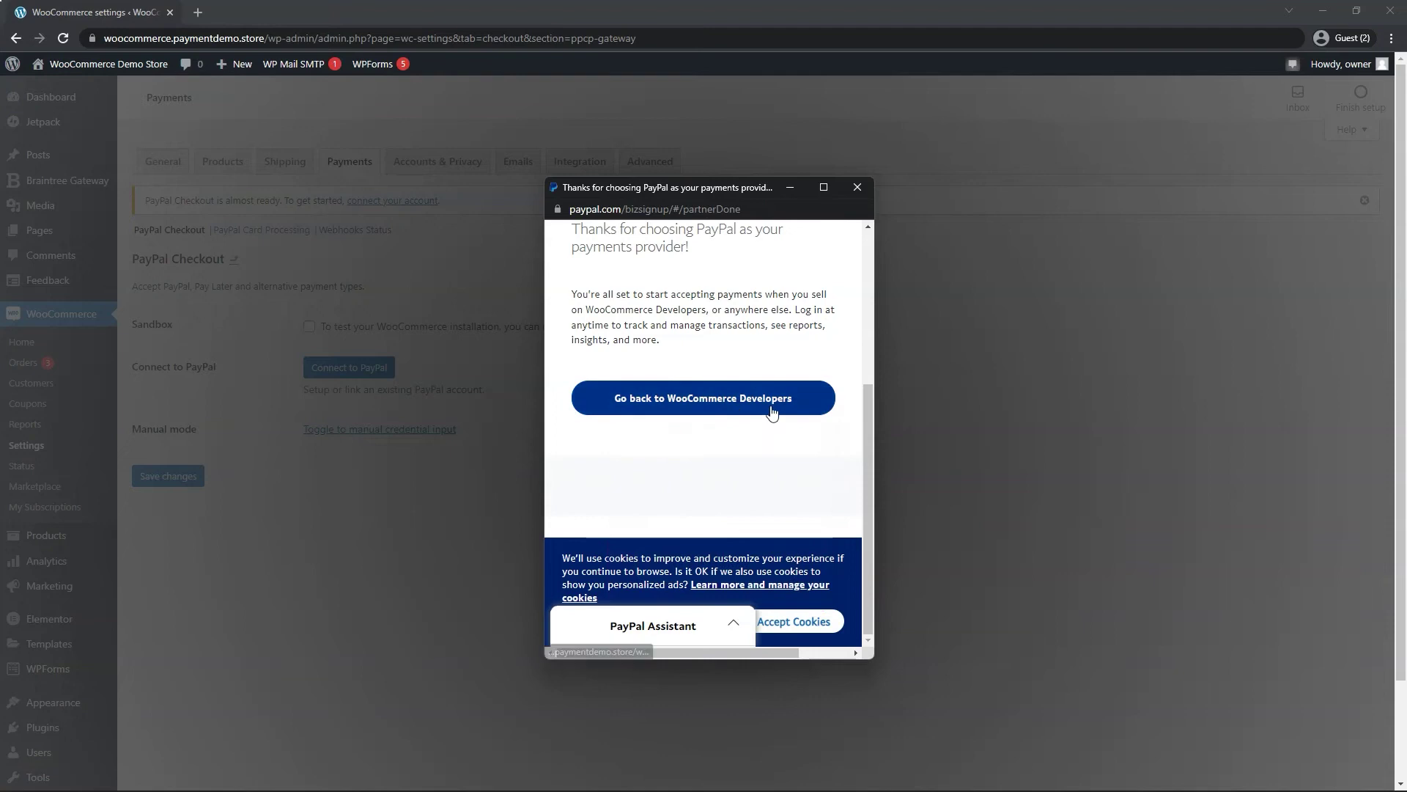
{"action": "left_click", "coordinate": [682, 403]}
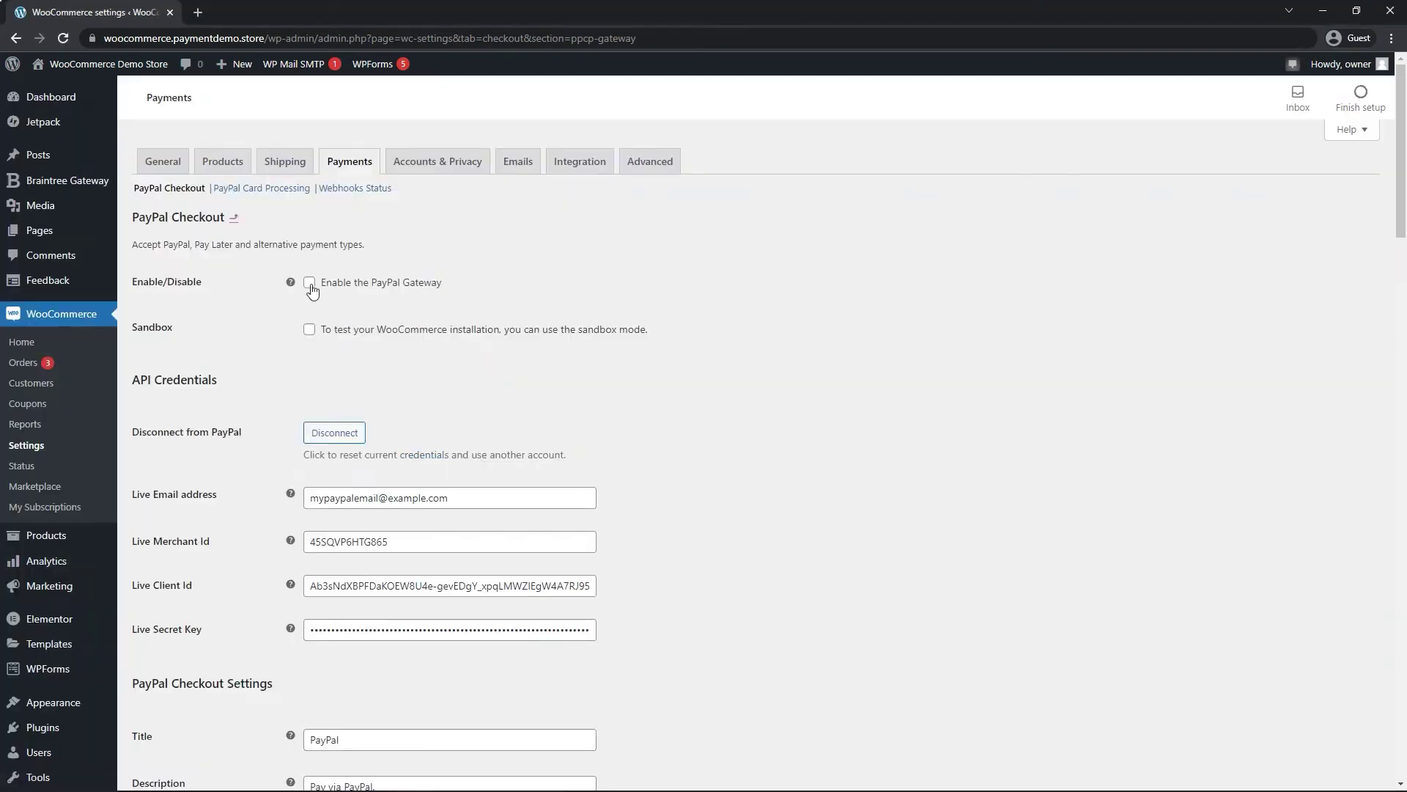
Tick 'Enable the PayPal Gateway' and 'Require Instant Payment' in the PayPal Checkout settings.
{"action": "left_click", "coordinate": [310, 286]}
{"action": "scroll", "coordinate": [809, 499], "scroll_direction": "down", "scroll_amount": 6}
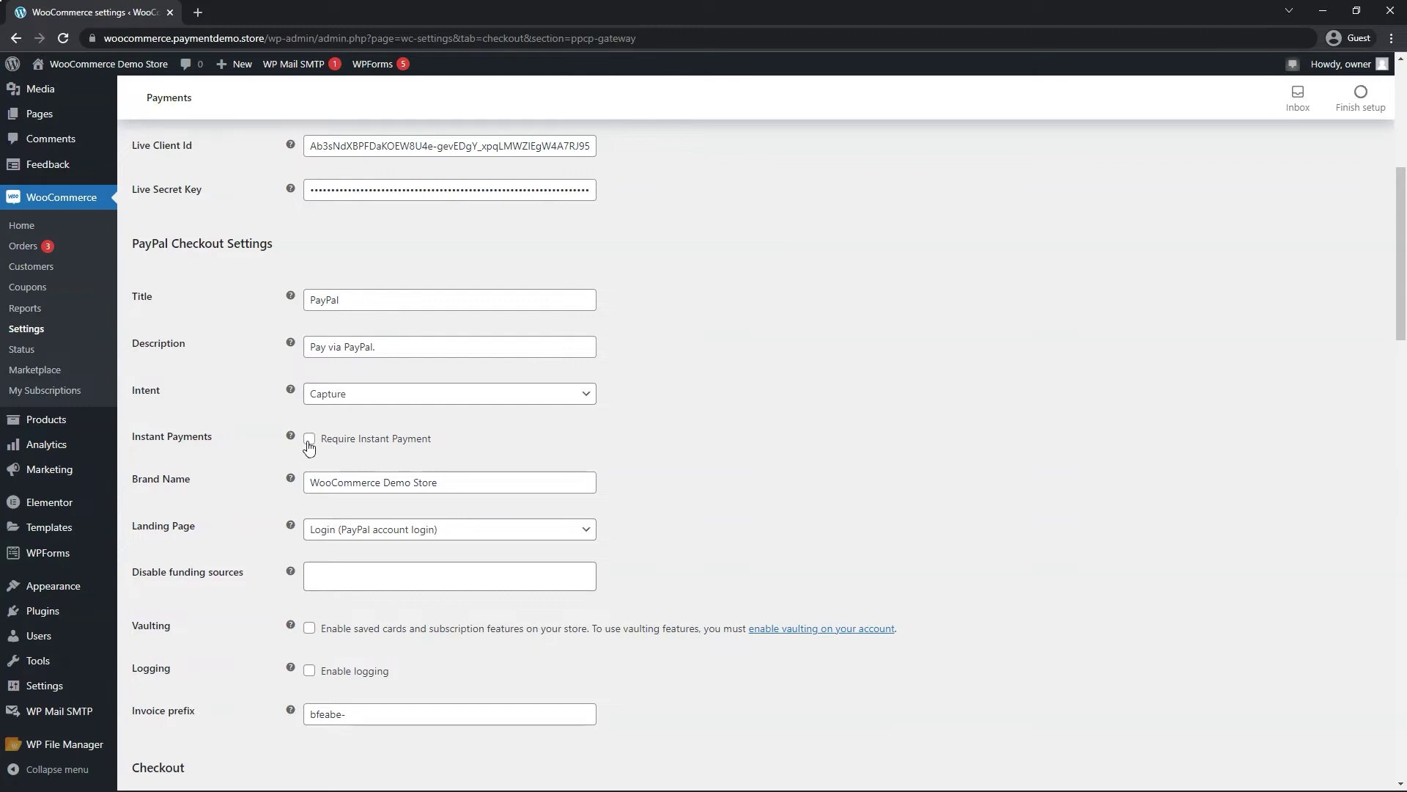
{"action": "left_click", "coordinate": [309, 443]}
{"action": "scroll", "coordinate": [308, 447], "scroll_direction": "down", "scroll_amount": 3}
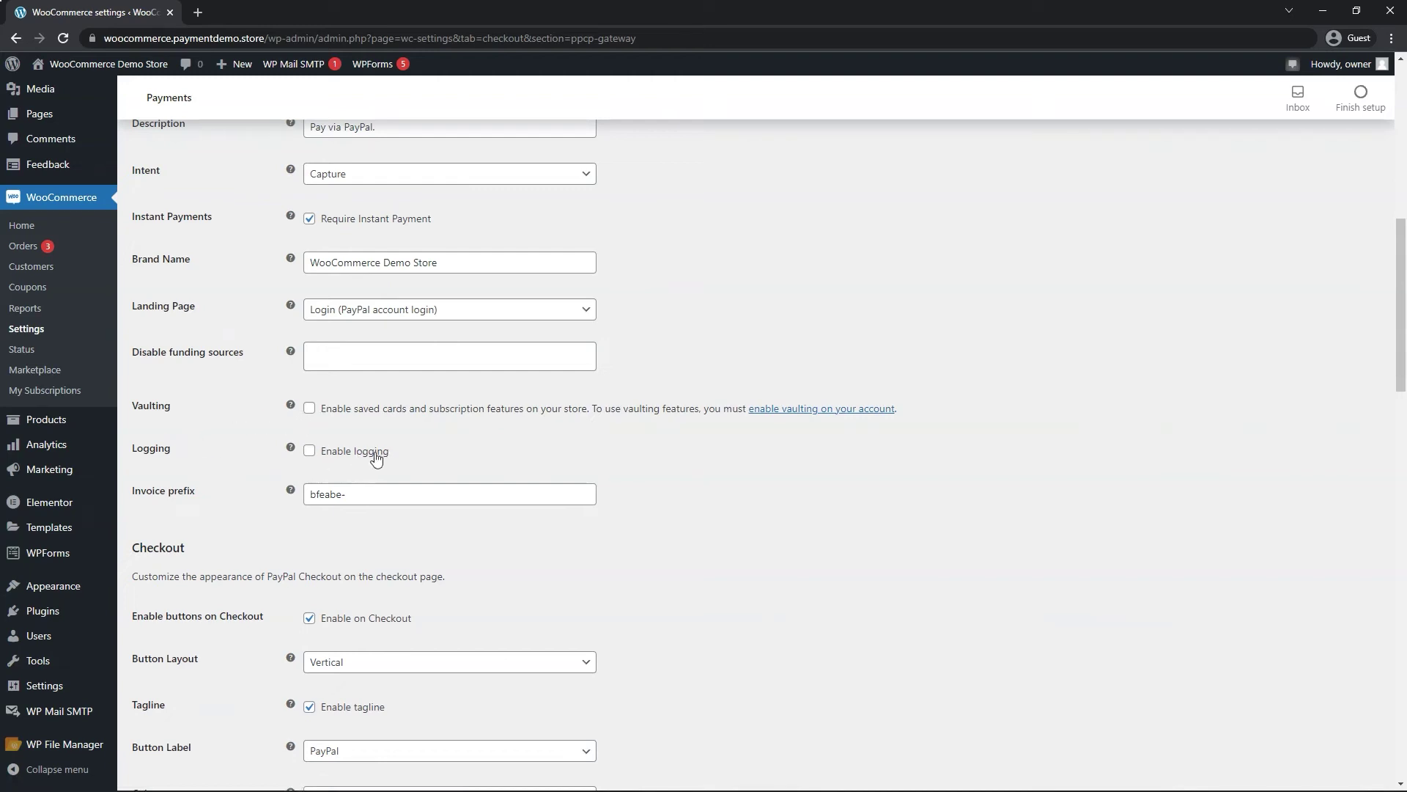
Toggle the logging checkbox and enable Pay Later messaging on checkout, single product and cart pages.
{"action": "left_click", "coordinate": [310, 456]}
{"action": "scroll", "coordinate": [616, 445], "scroll_direction": "down", "scroll_amount": 5}
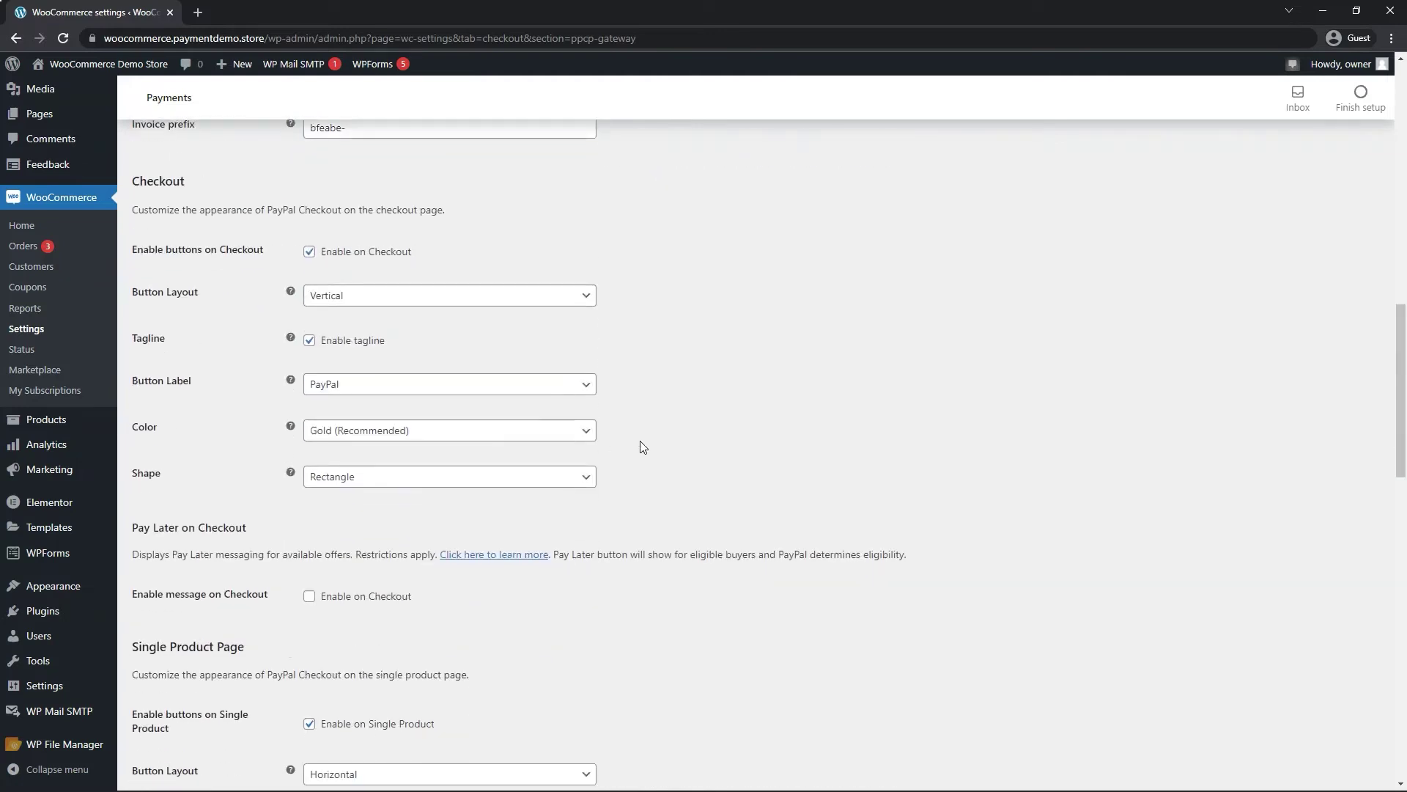
{"action": "scroll", "coordinate": [643, 447], "scroll_direction": "down", "scroll_amount": 1}
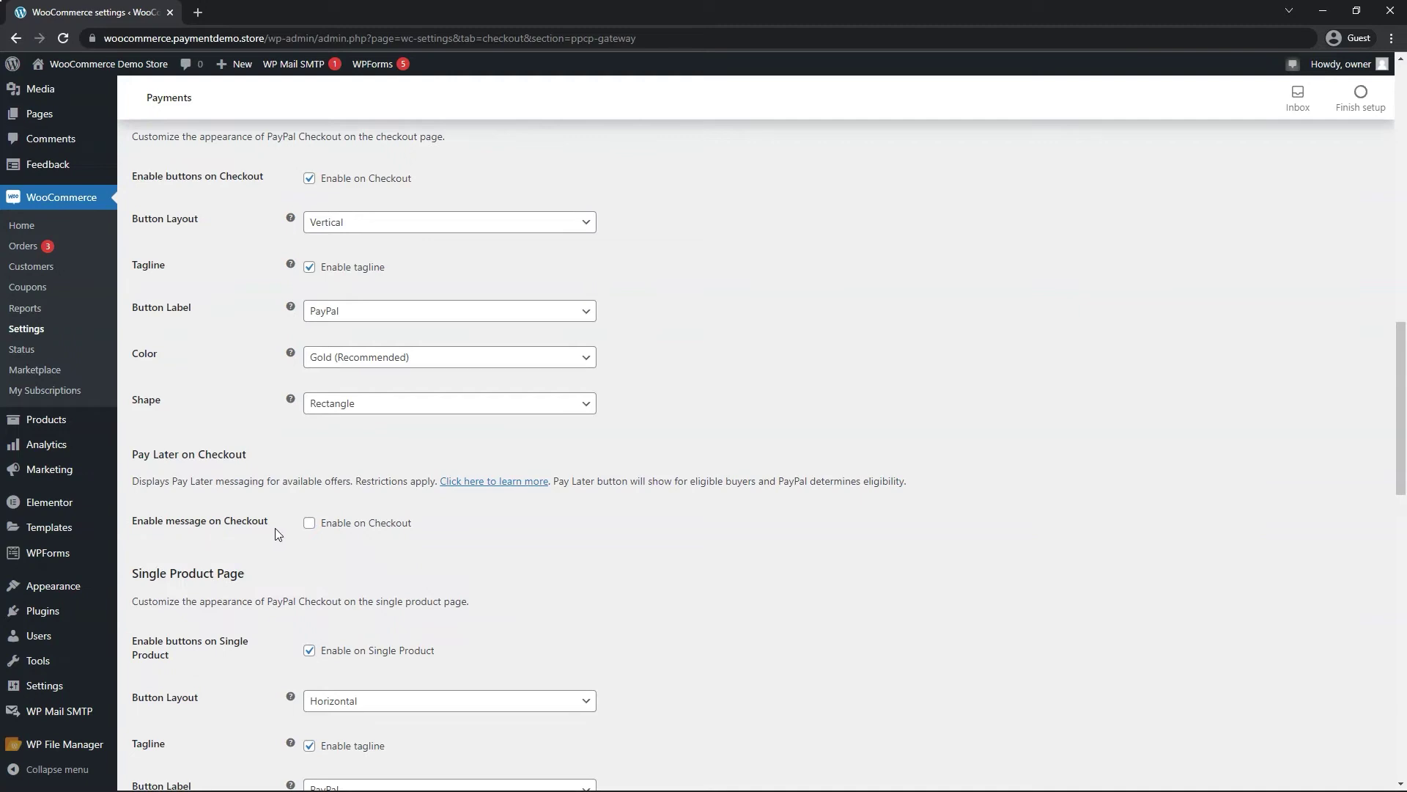
{"action": "left_click", "coordinate": [374, 525]}
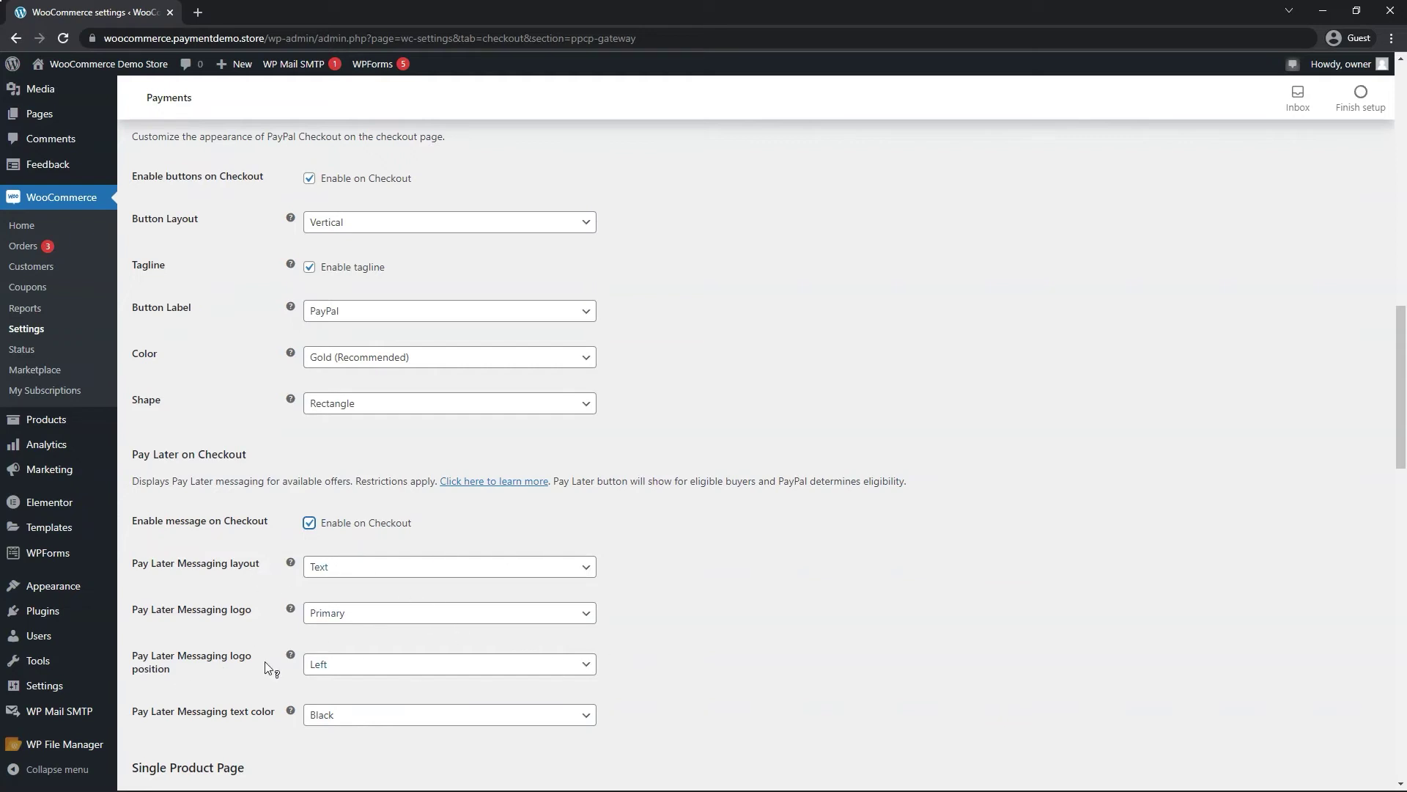
{"action": "scroll", "coordinate": [609, 638], "scroll_direction": "down", "scroll_amount": 10}
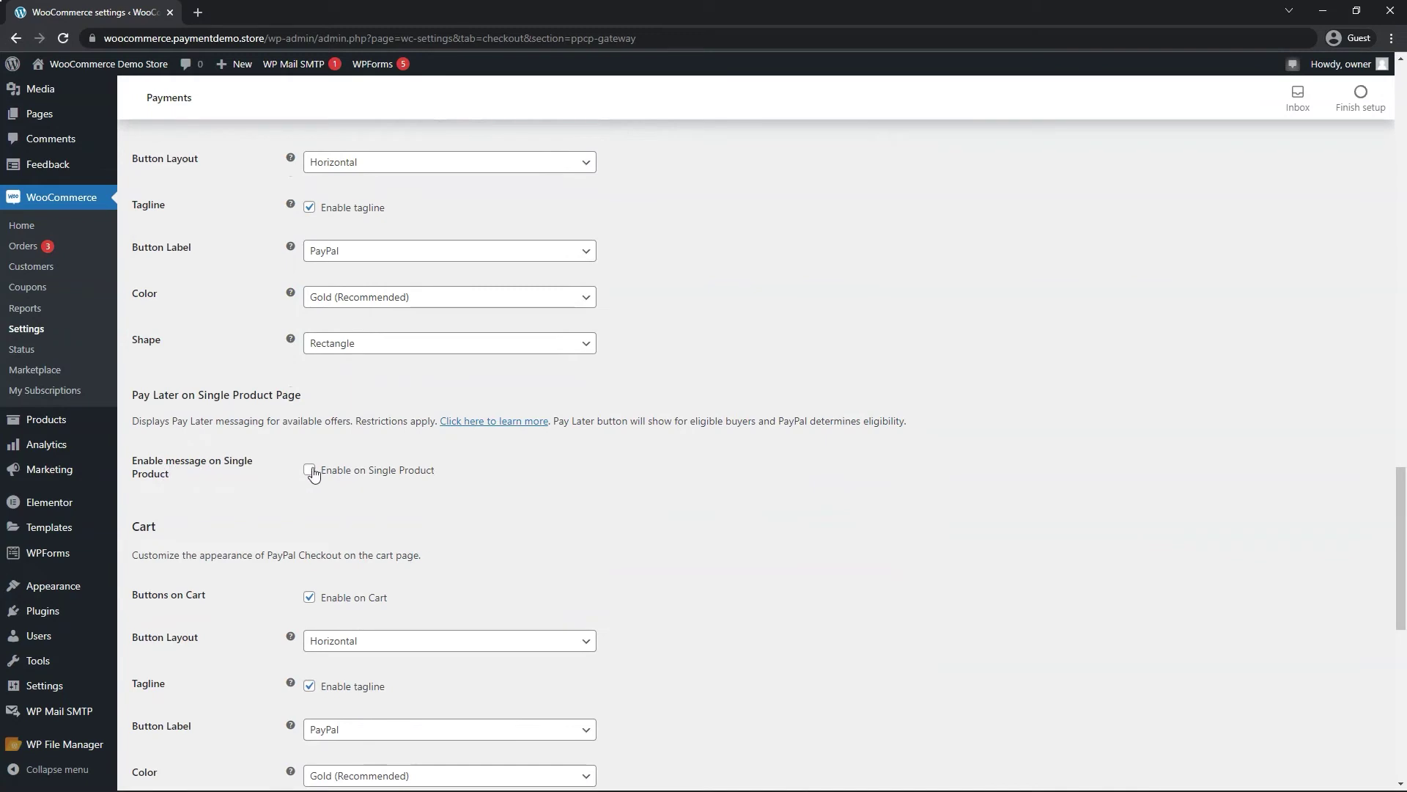
{"action": "left_click", "coordinate": [311, 472]}
{"action": "scroll", "coordinate": [623, 513], "scroll_direction": "down", "scroll_amount": 7}
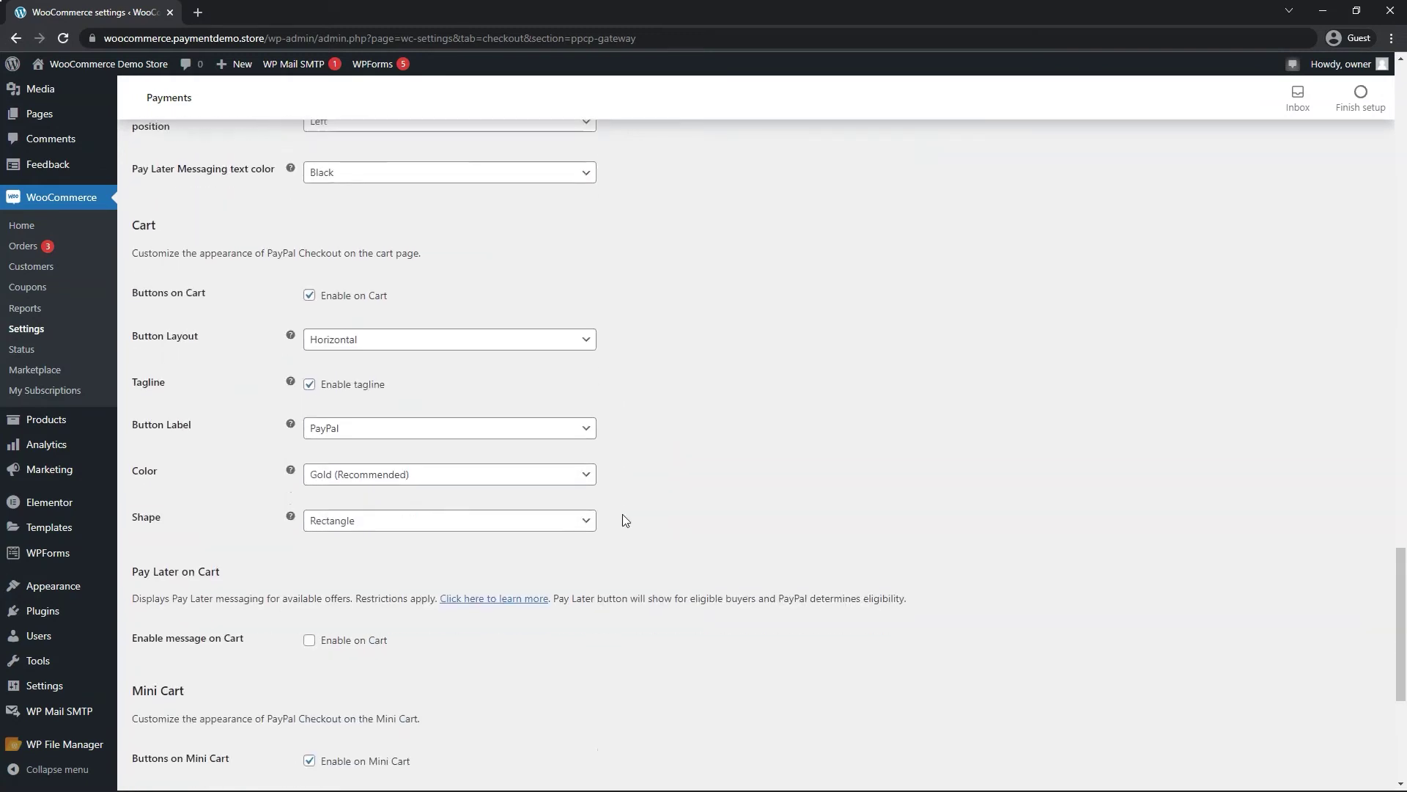
{"action": "scroll", "coordinate": [626, 520], "scroll_direction": "down", "scroll_amount": 2}
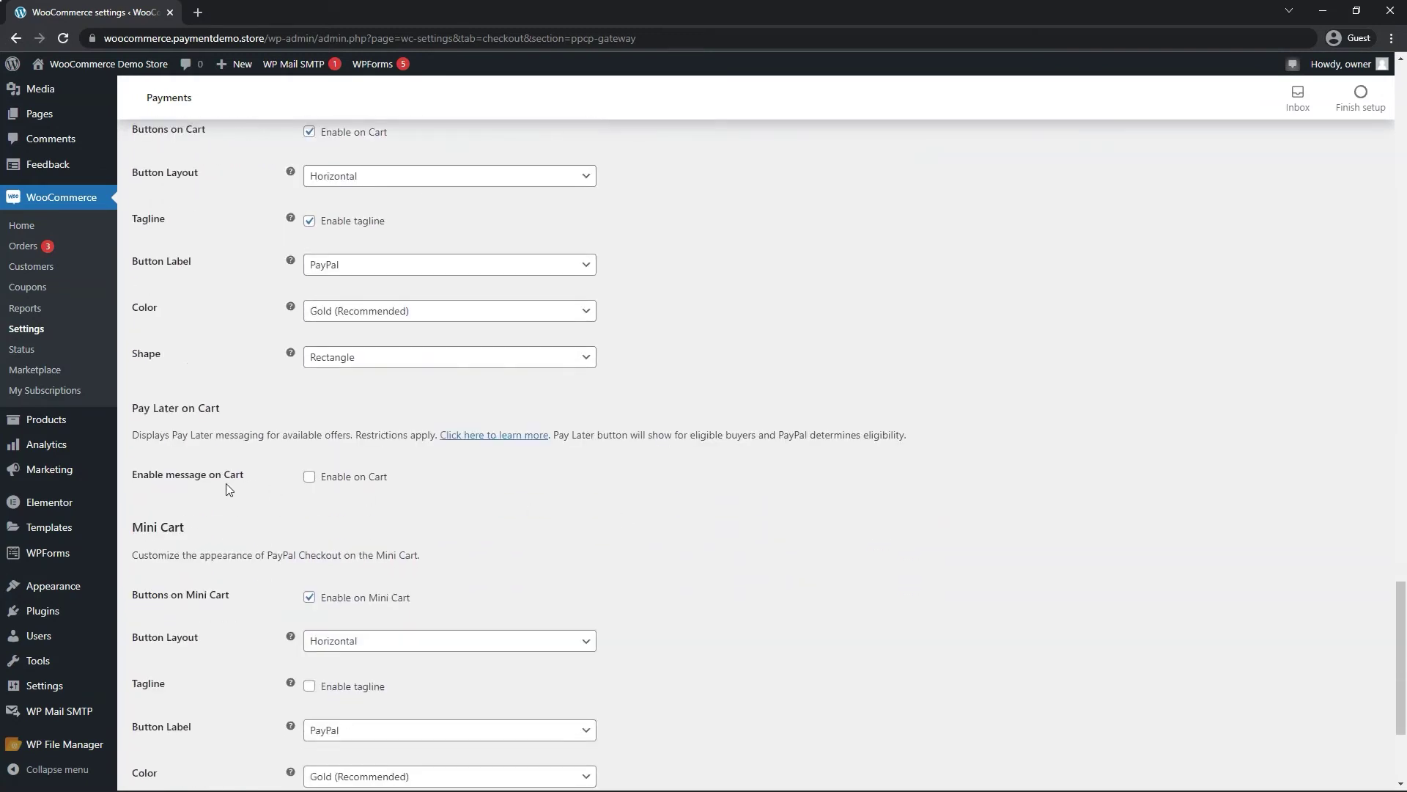
{"action": "left_click", "coordinate": [310, 476]}
Turn off PayPal buttons on the Mini Cart and save the PayPal Checkout settings.
{"action": "scroll", "coordinate": [712, 502], "scroll_direction": "down", "scroll_amount": 4}
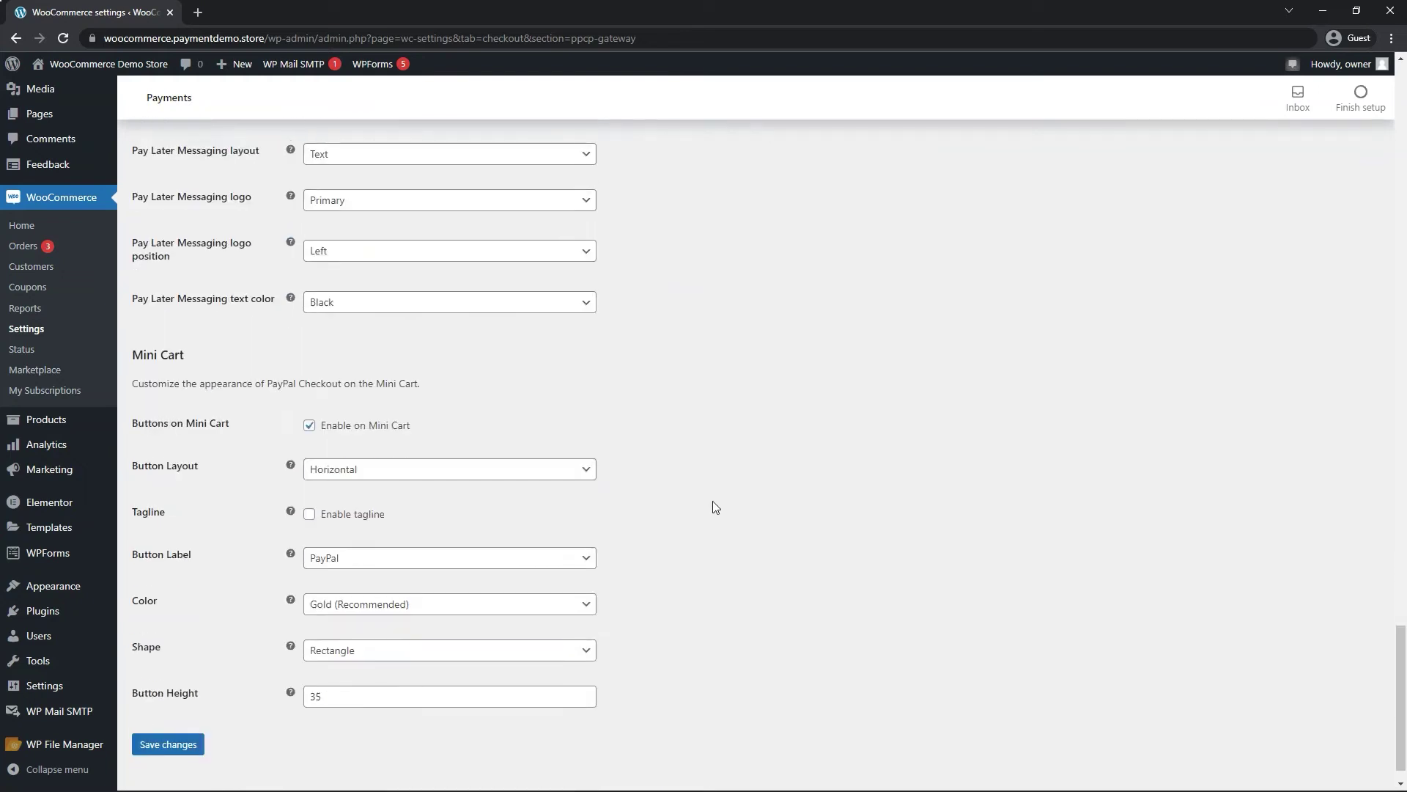
{"action": "scroll", "coordinate": [711, 500], "scroll_direction": "down", "scroll_amount": 1}
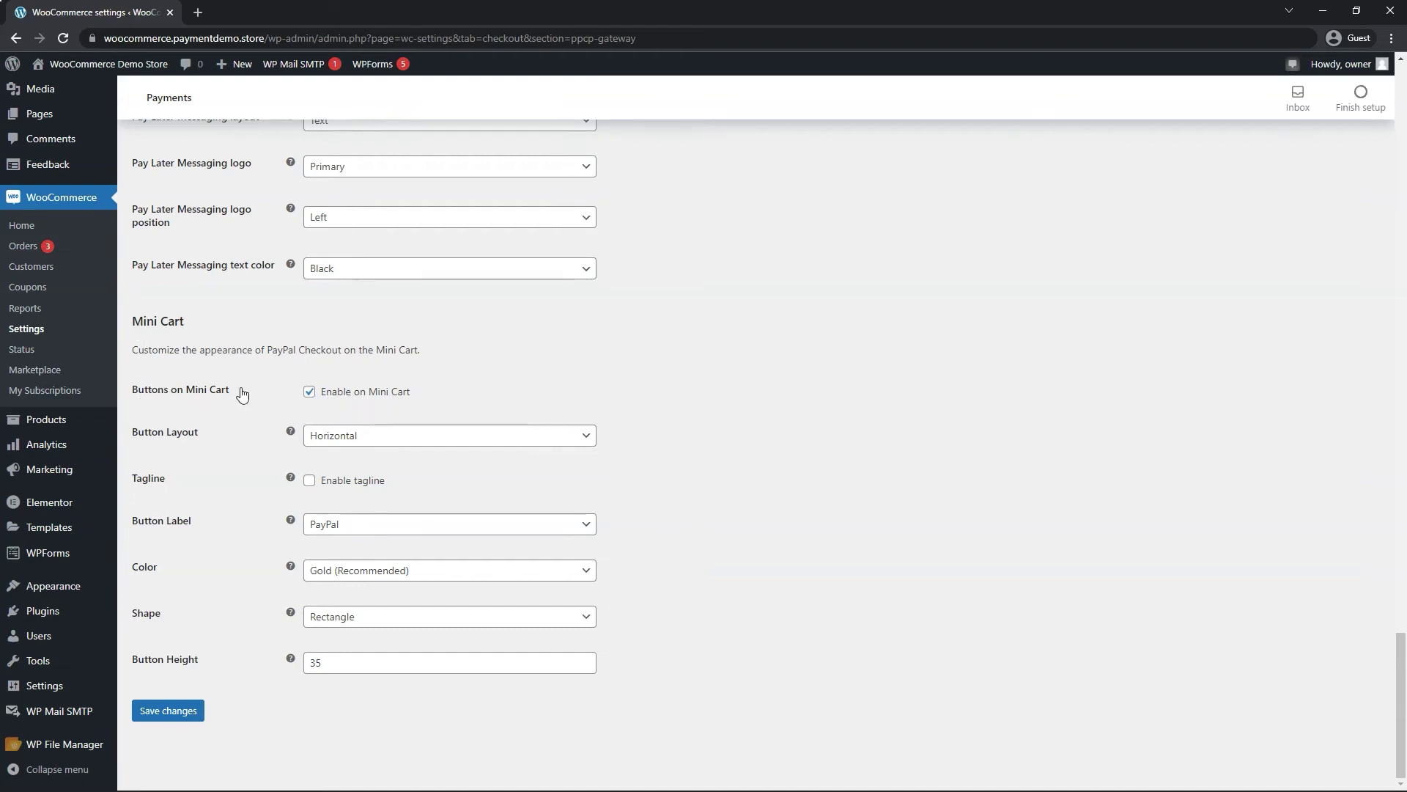
{"action": "left_click", "coordinate": [309, 393]}
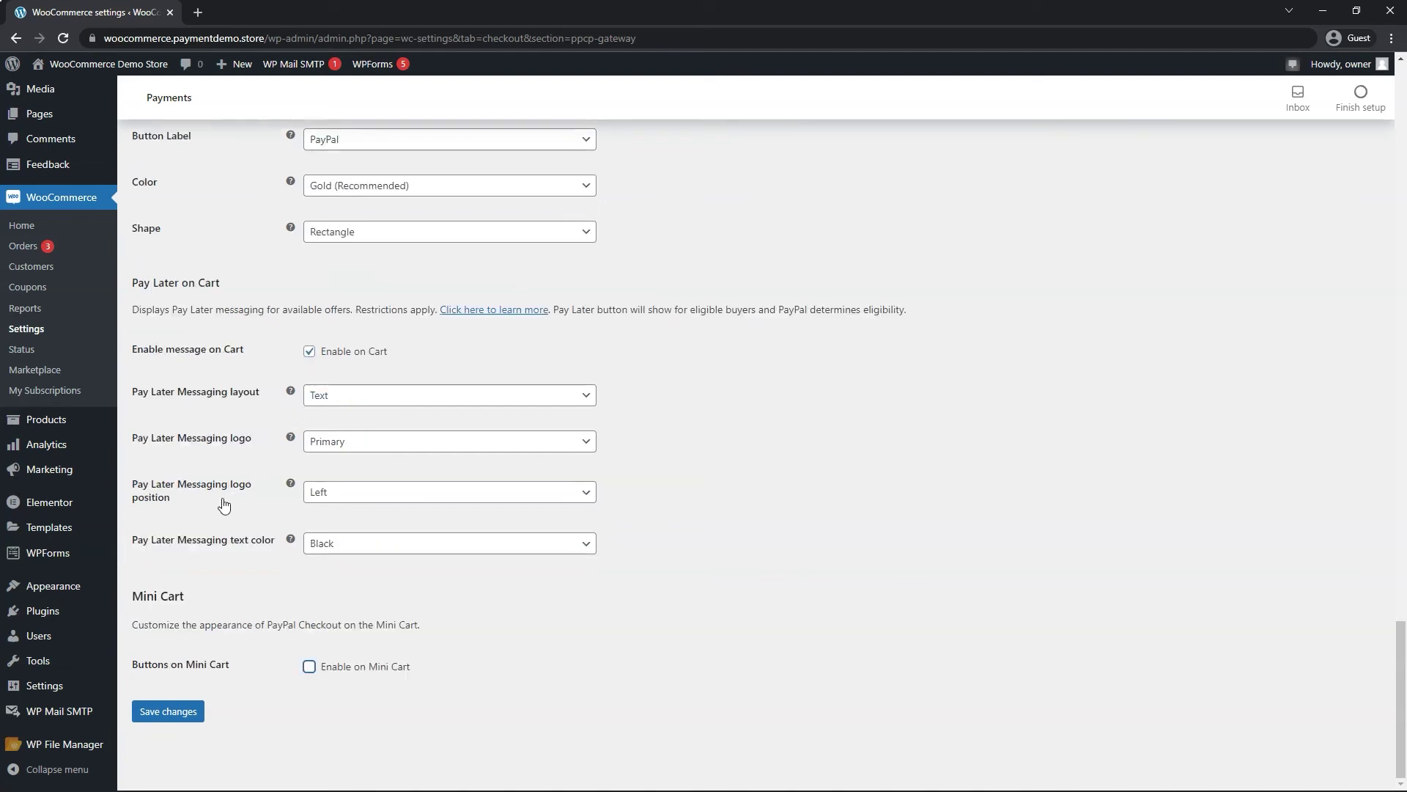
{"action": "left_click", "coordinate": [159, 713]}
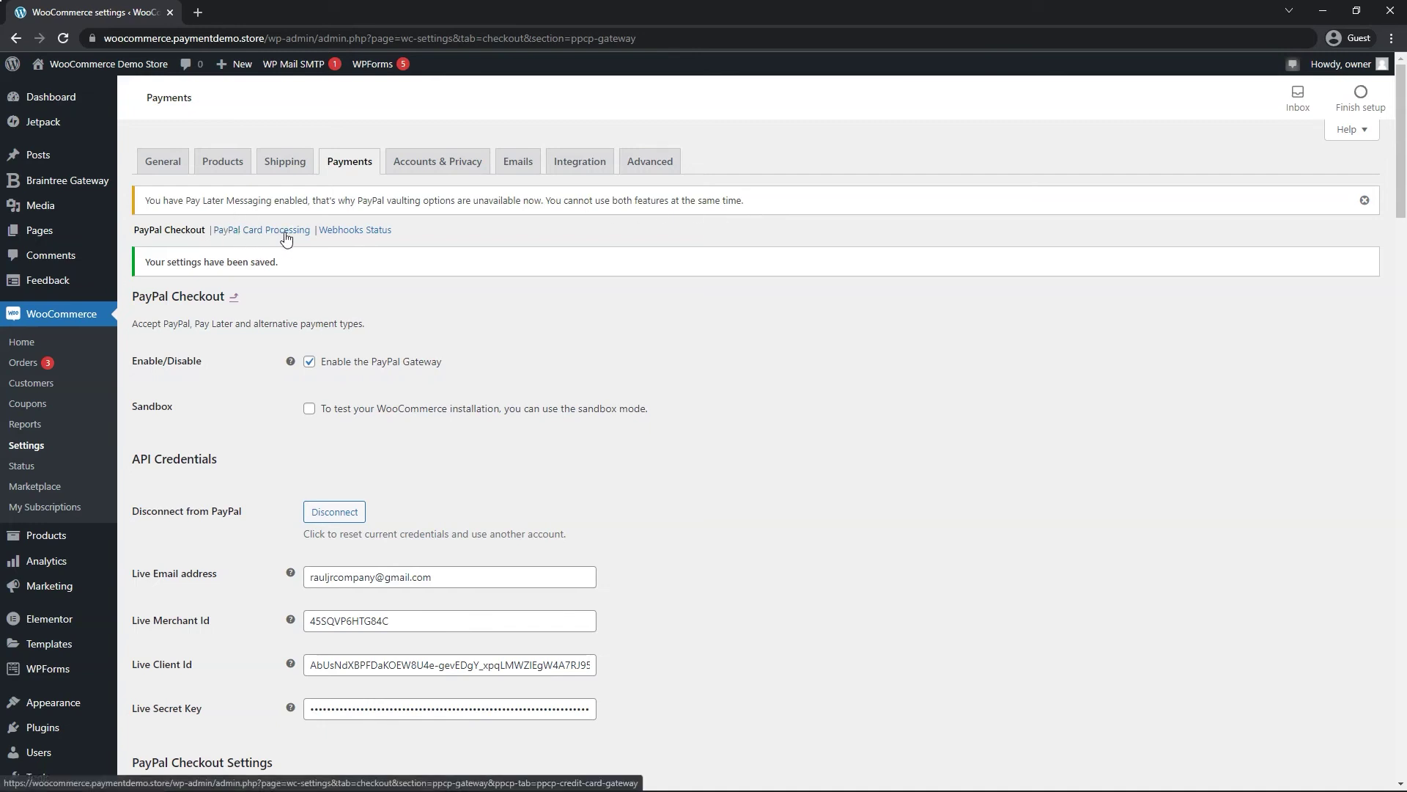
Return to the payment methods list and open the PayPal Card Processing setup page.
{"action": "left_click", "coordinate": [344, 166]}
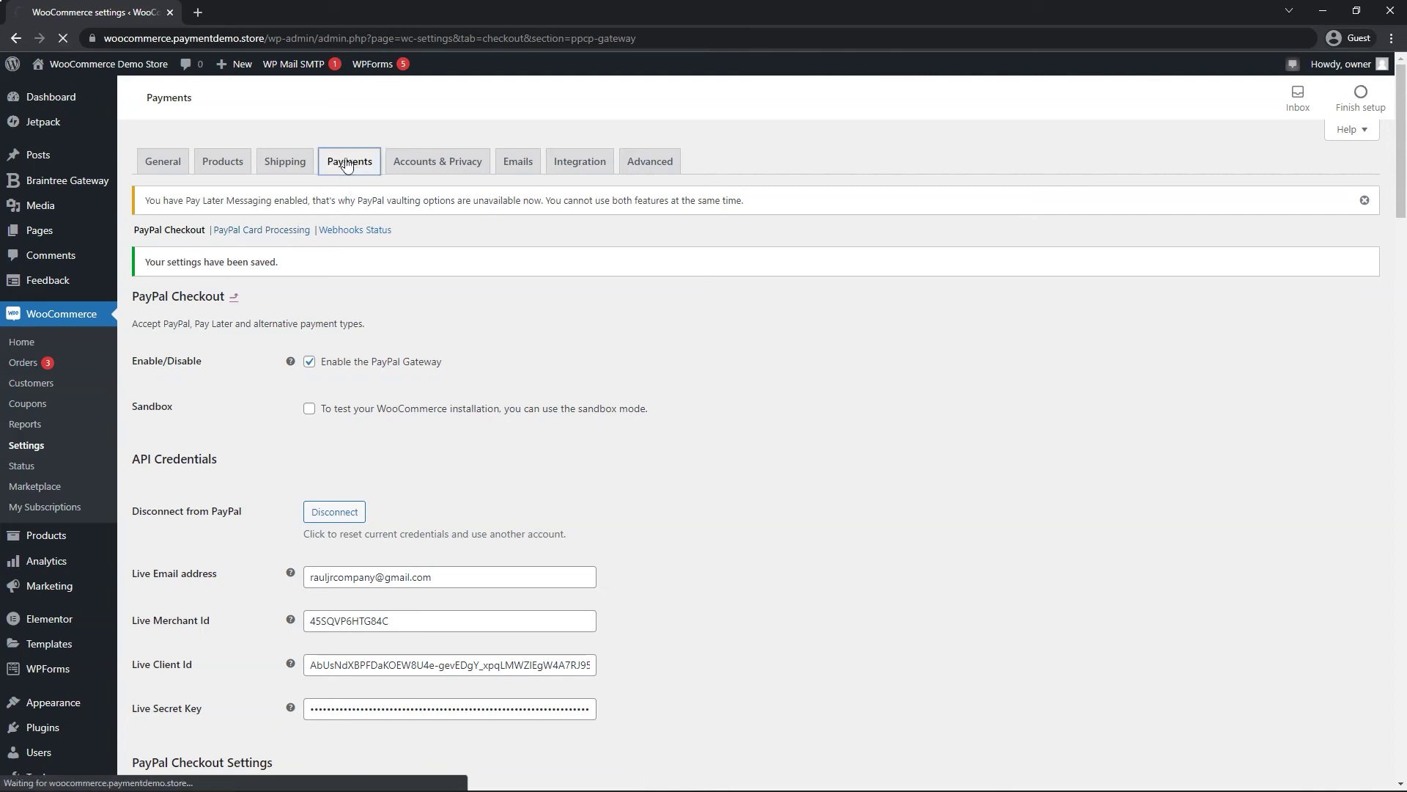
{"action": "scroll", "coordinate": [455, 297], "scroll_direction": "down", "scroll_amount": 6}
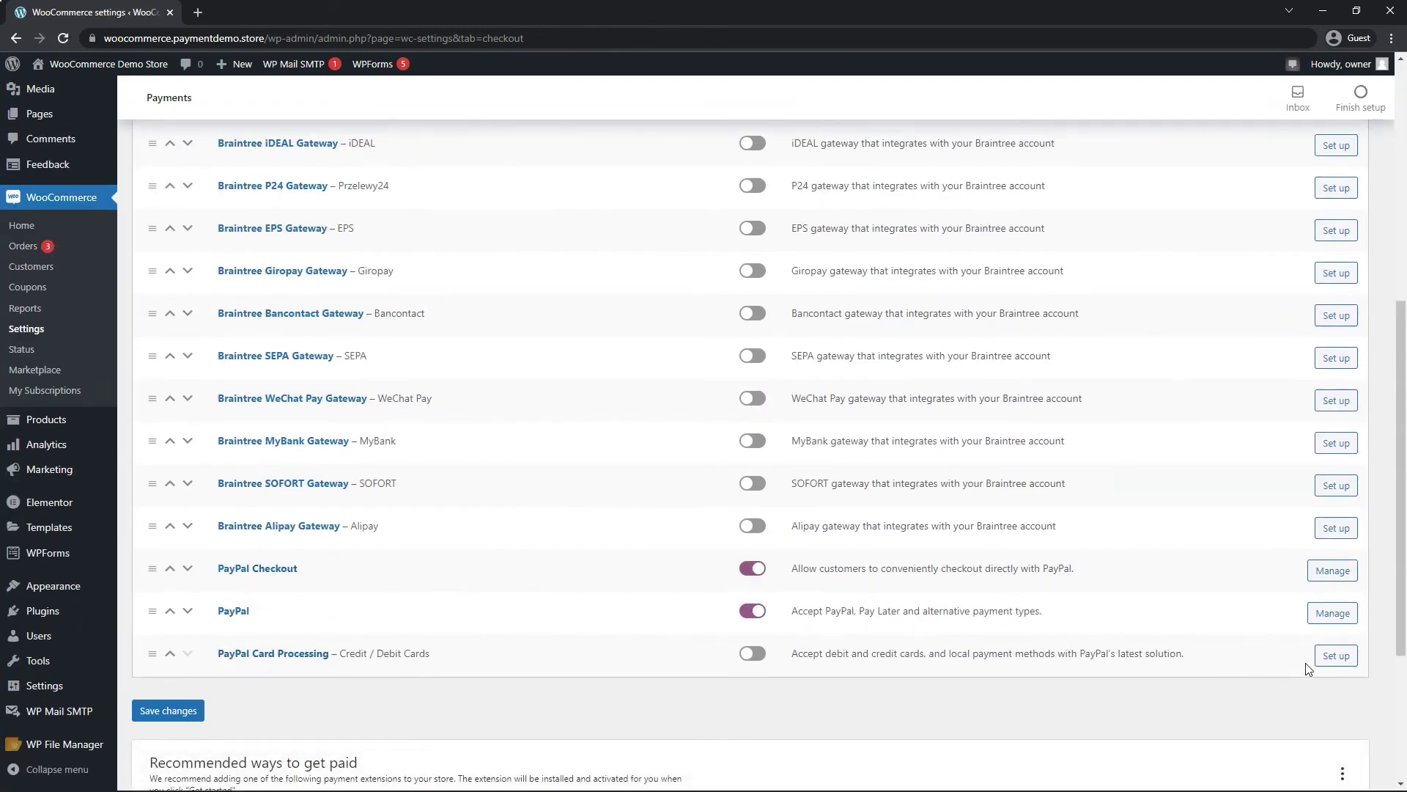
{"action": "left_click", "coordinate": [1328, 662]}
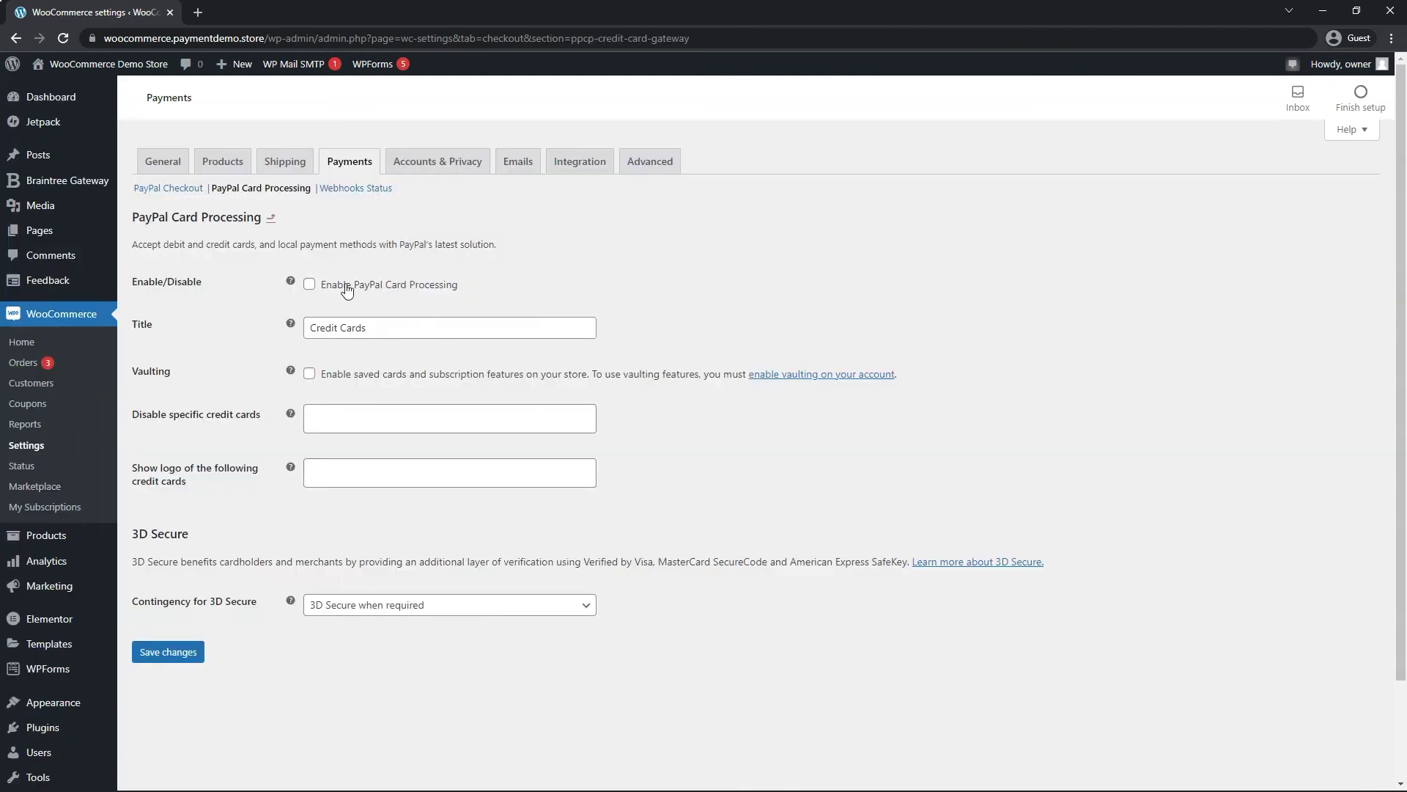
Enable PayPal Card Processing titled 'Credit / Debit Cards' with American Express cards disabled.
{"action": "left_click", "coordinate": [331, 288]}
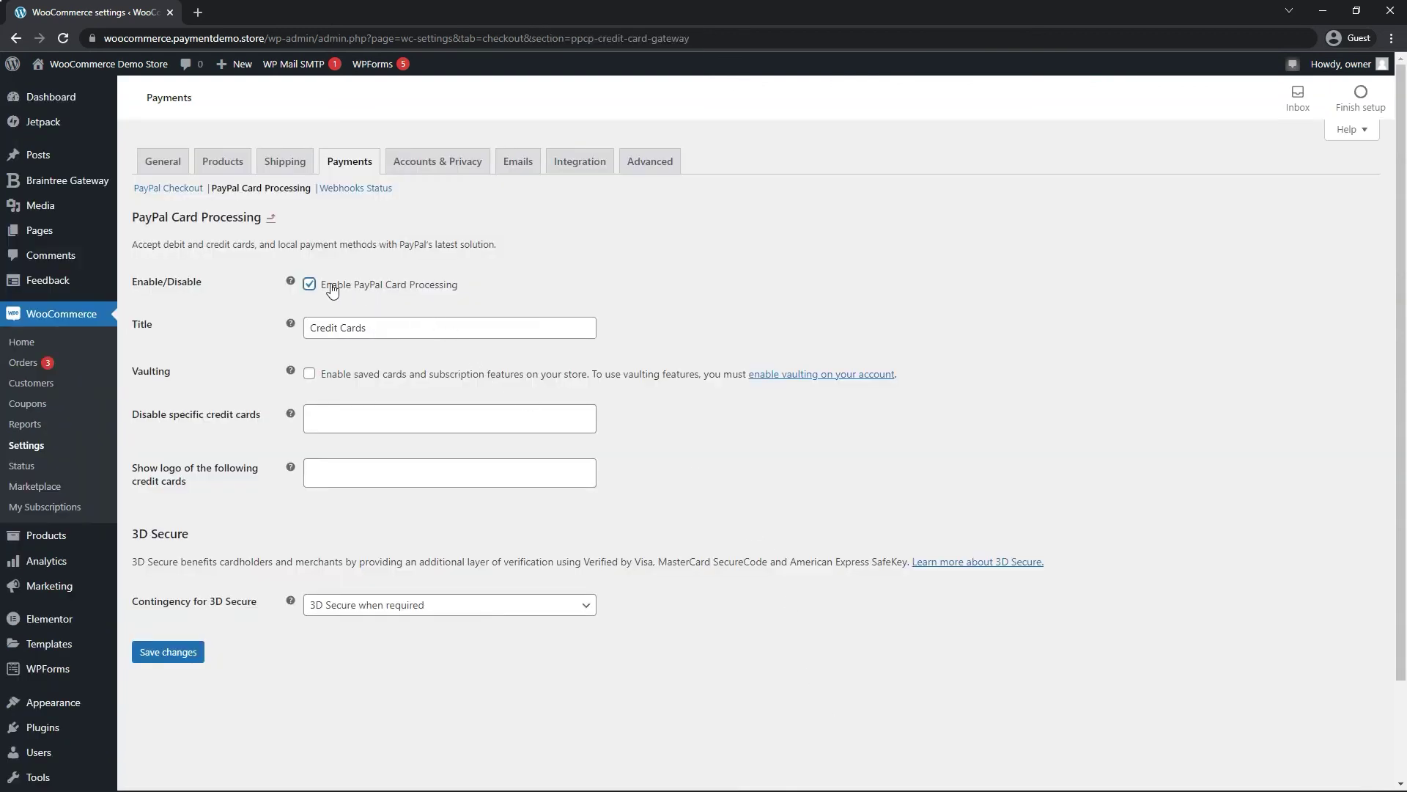
{"action": "triple_click", "coordinate": [330, 327]}
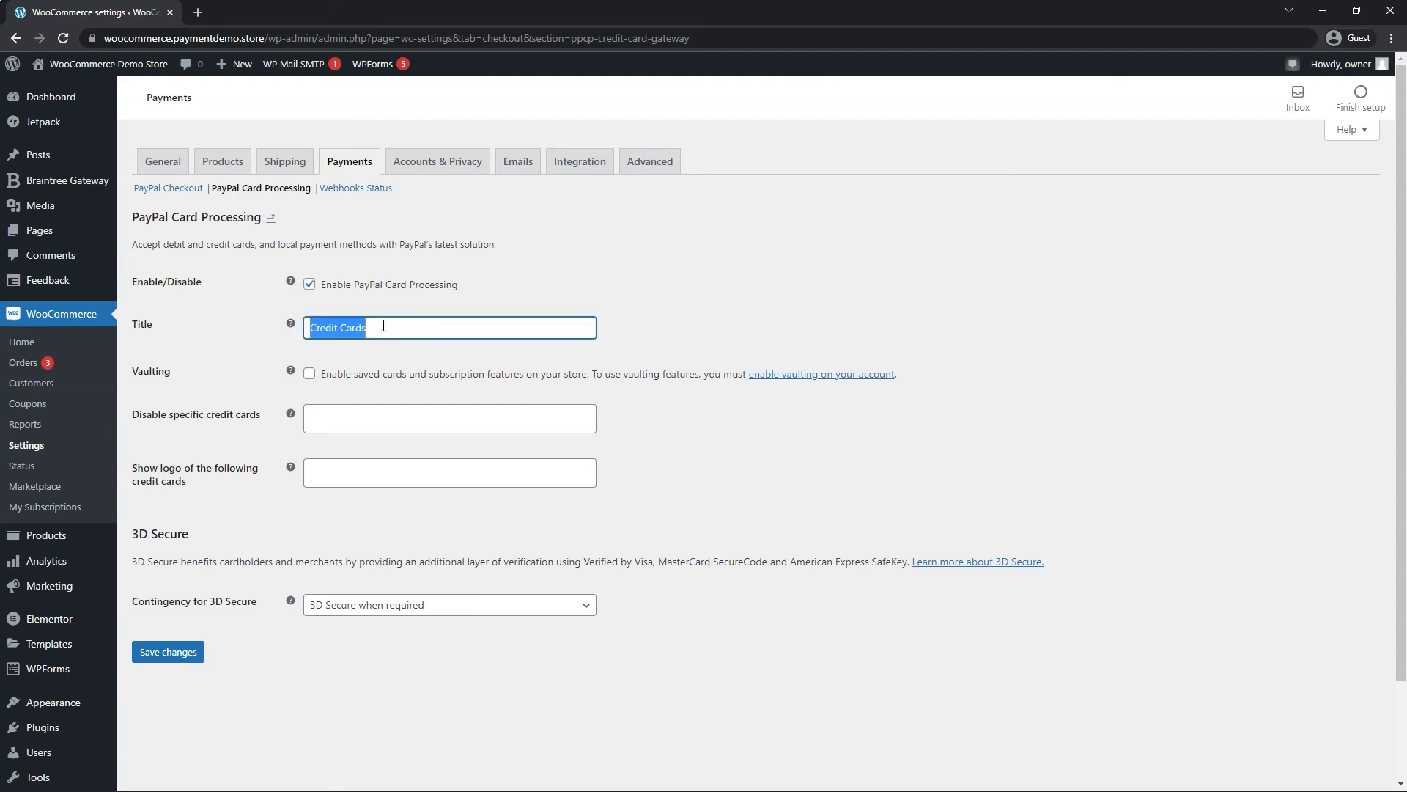
{"action": "type", "text": "Credit / Debit Cards"}
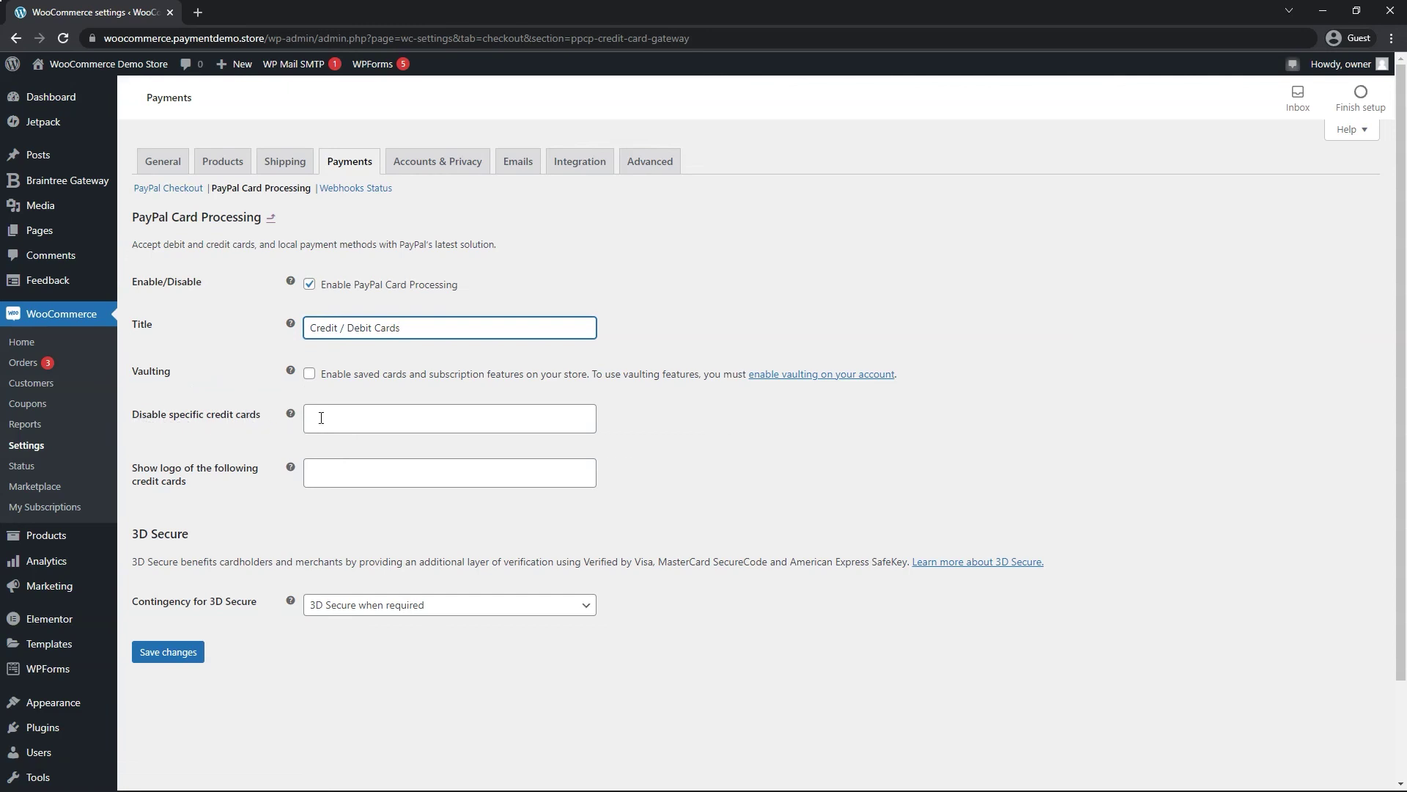
{"action": "left_click", "coordinate": [402, 420]}
{"action": "left_click", "coordinate": [333, 496]}
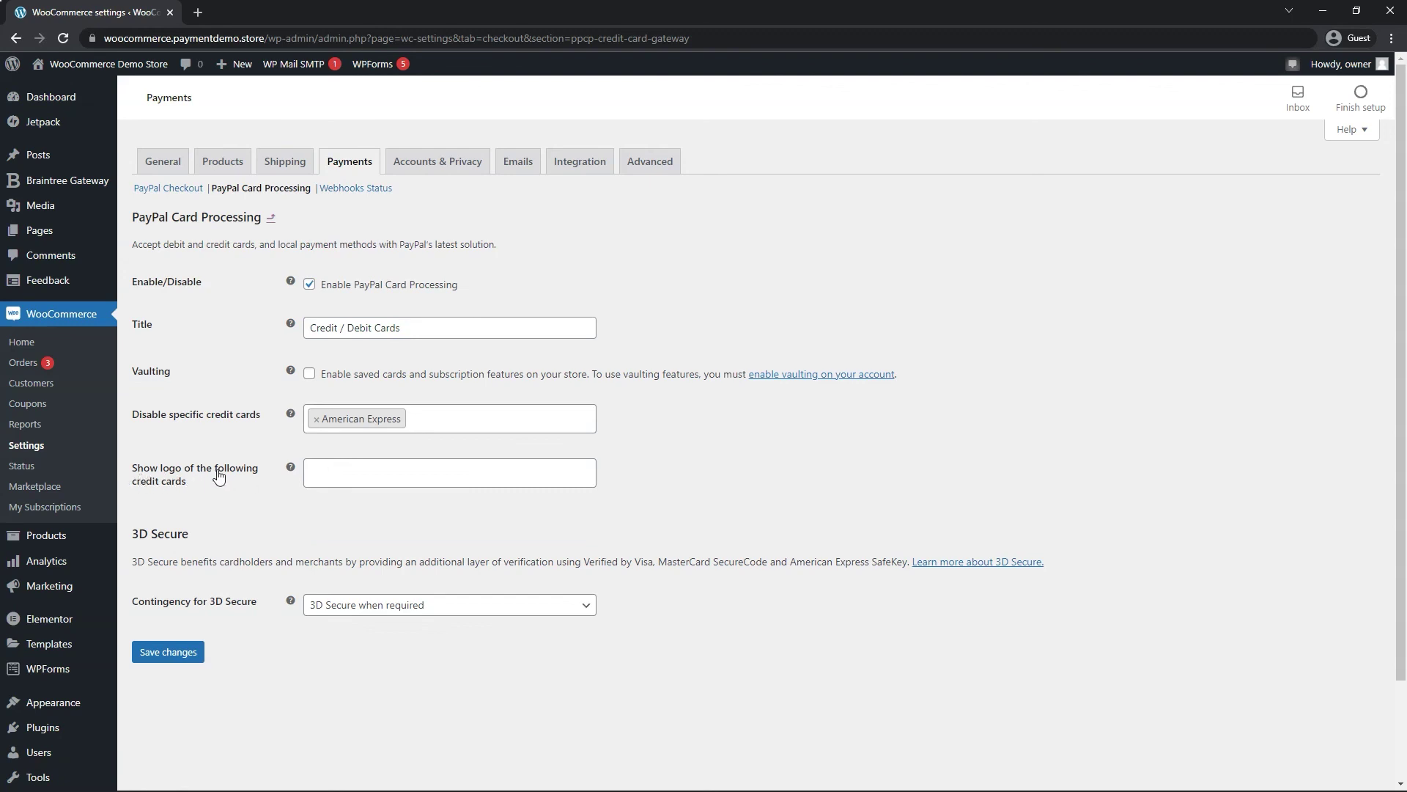
Show the Visa, Mastercard and Discover card logos and save the card processing settings.
{"action": "left_click", "coordinate": [326, 471]}
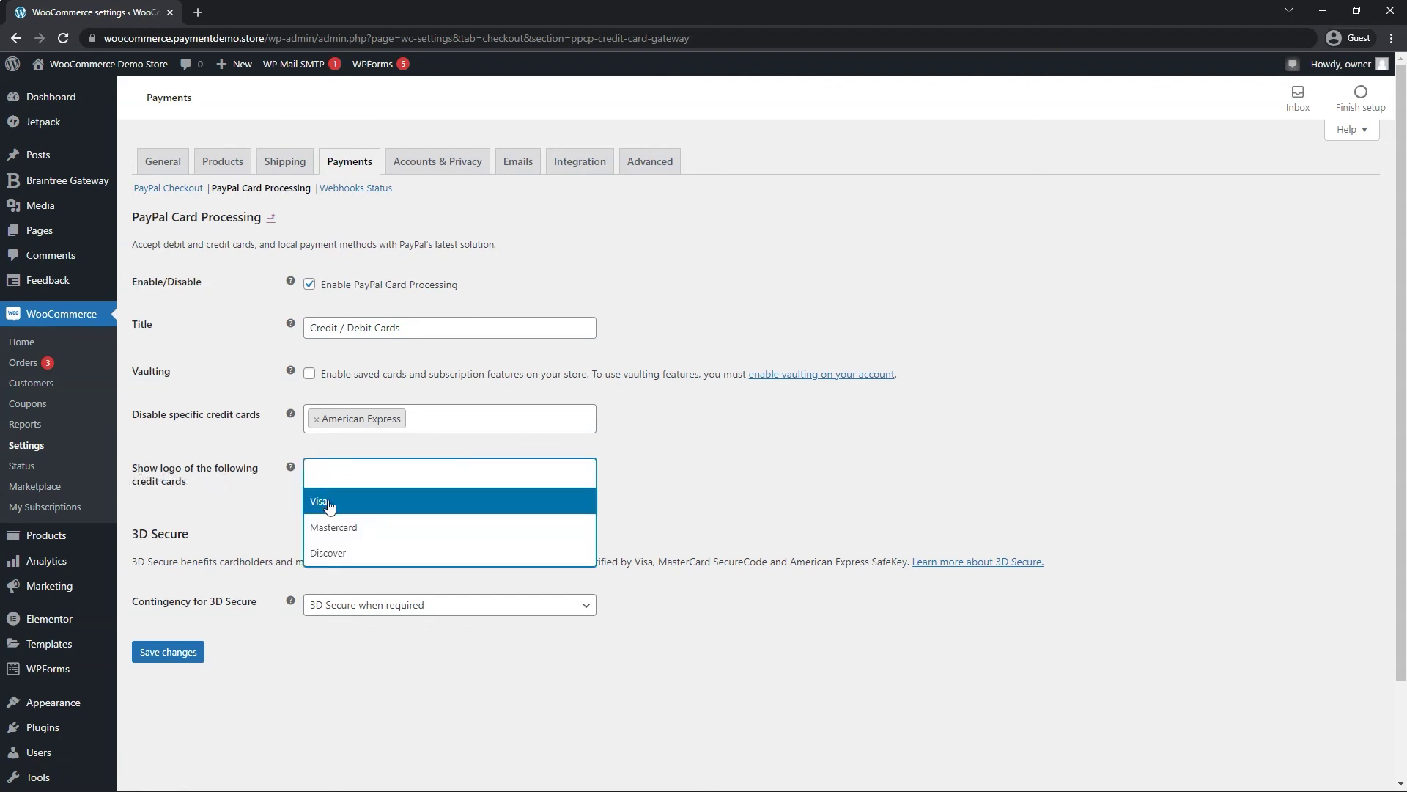
{"action": "left_click", "coordinate": [328, 505]}
{"action": "left_click", "coordinate": [370, 475]}
{"action": "left_click", "coordinate": [376, 522]}
{"action": "left_click", "coordinate": [466, 480]}
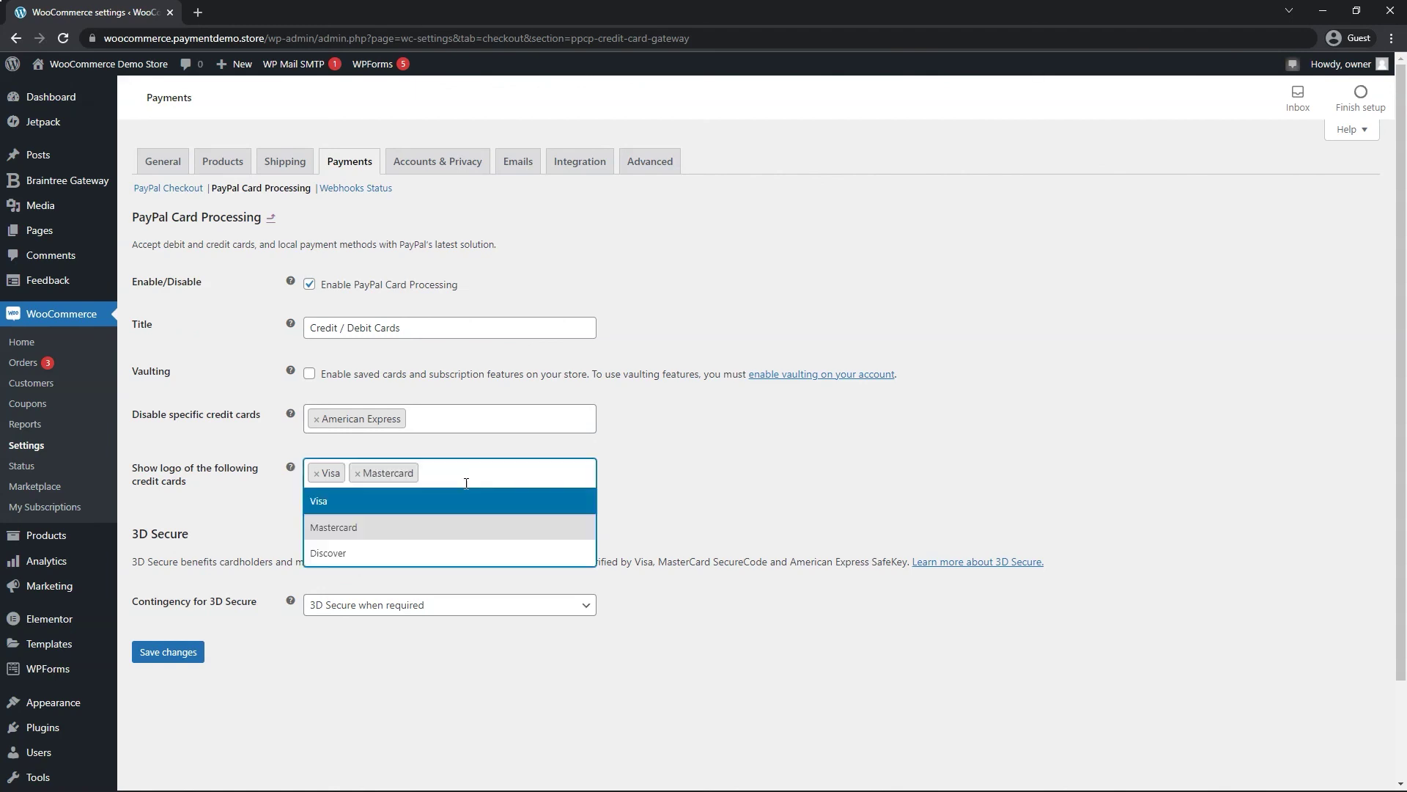
{"action": "left_click", "coordinate": [333, 552]}
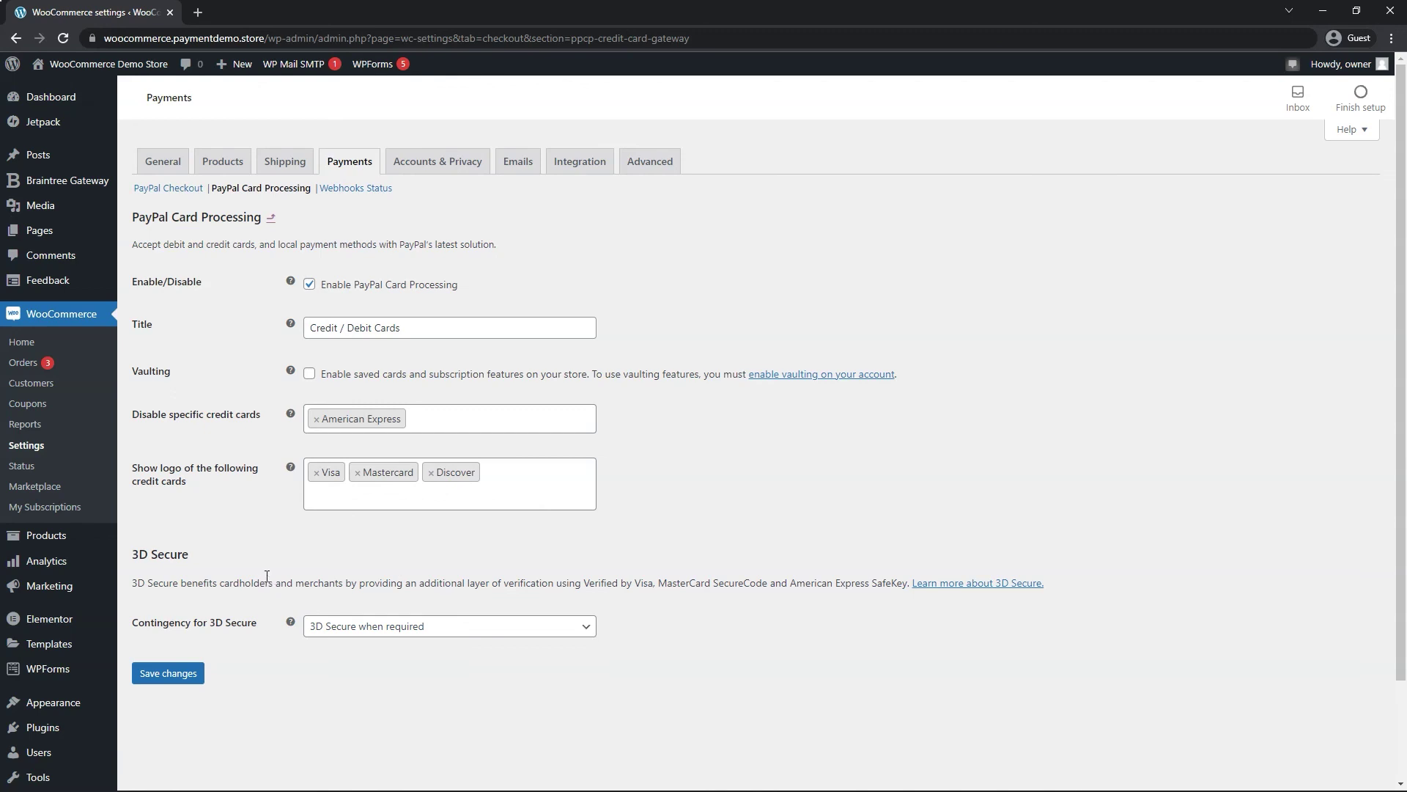
{"action": "left_click", "coordinate": [147, 677]}
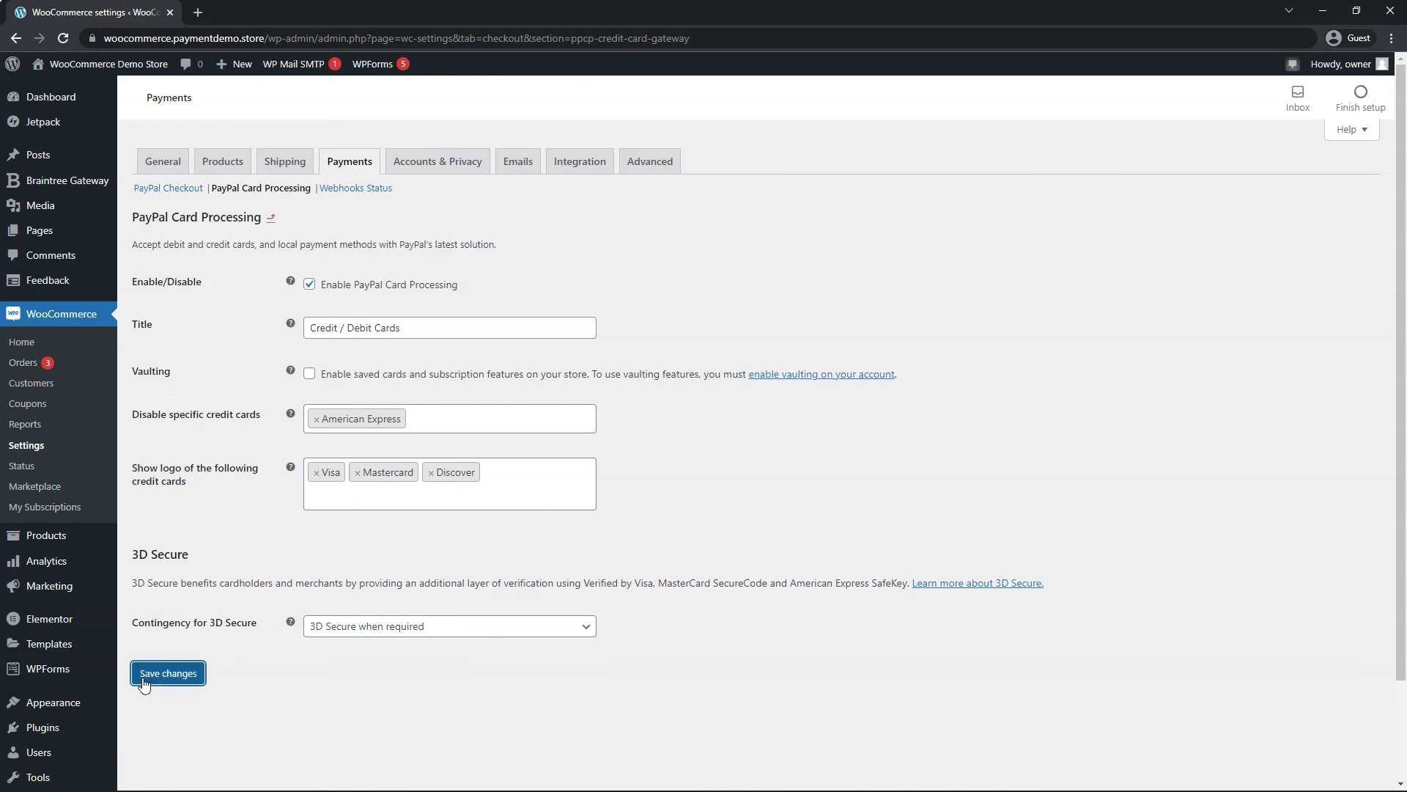